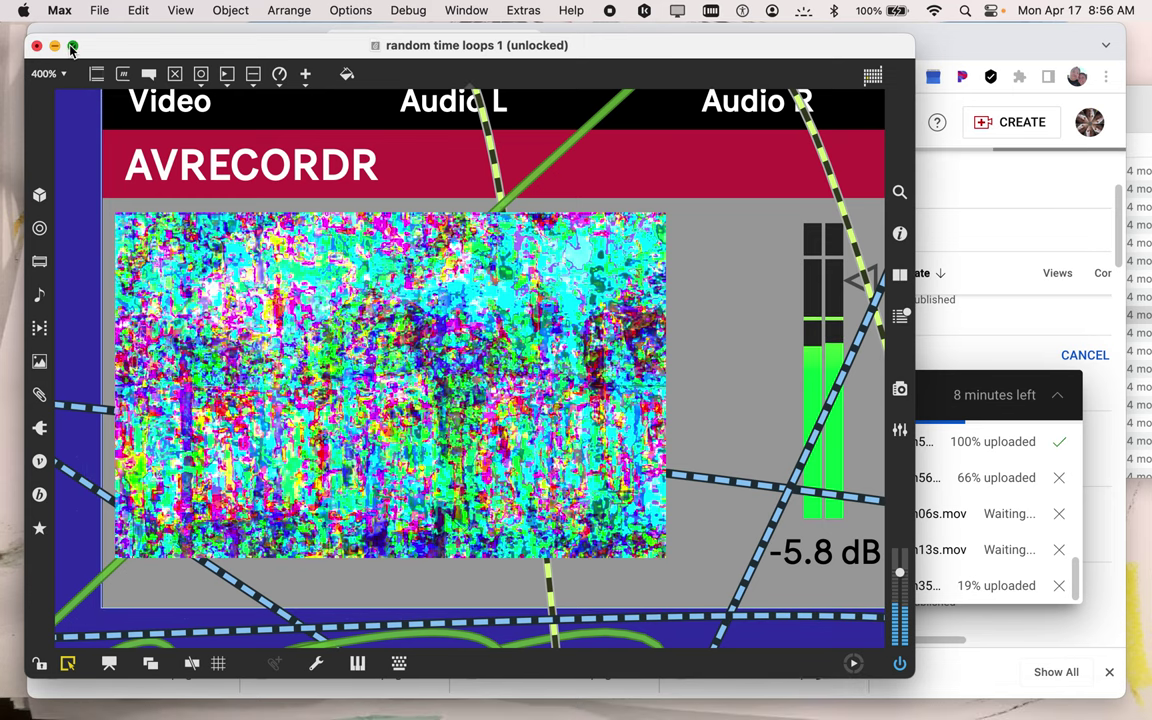
Expand the patcher window to full screen and set its zoom level to 100%.
{"action": "left_click", "coordinate": [72, 47]}
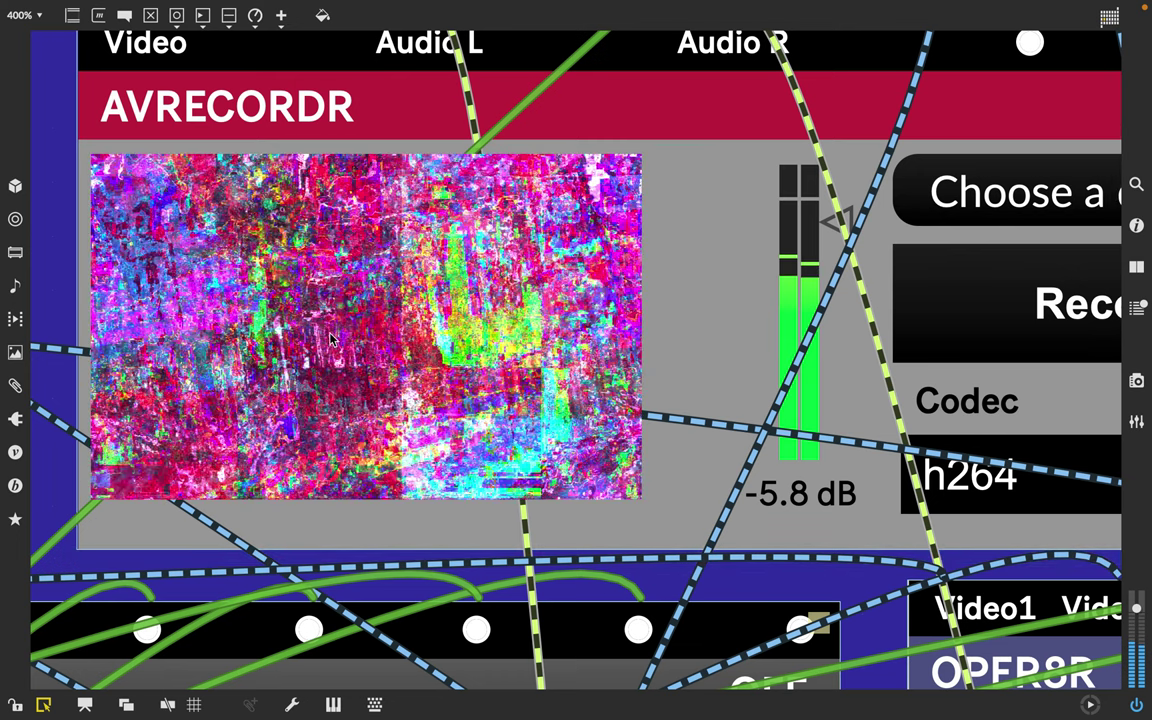
{"action": "left_click", "coordinate": [39, 16]}
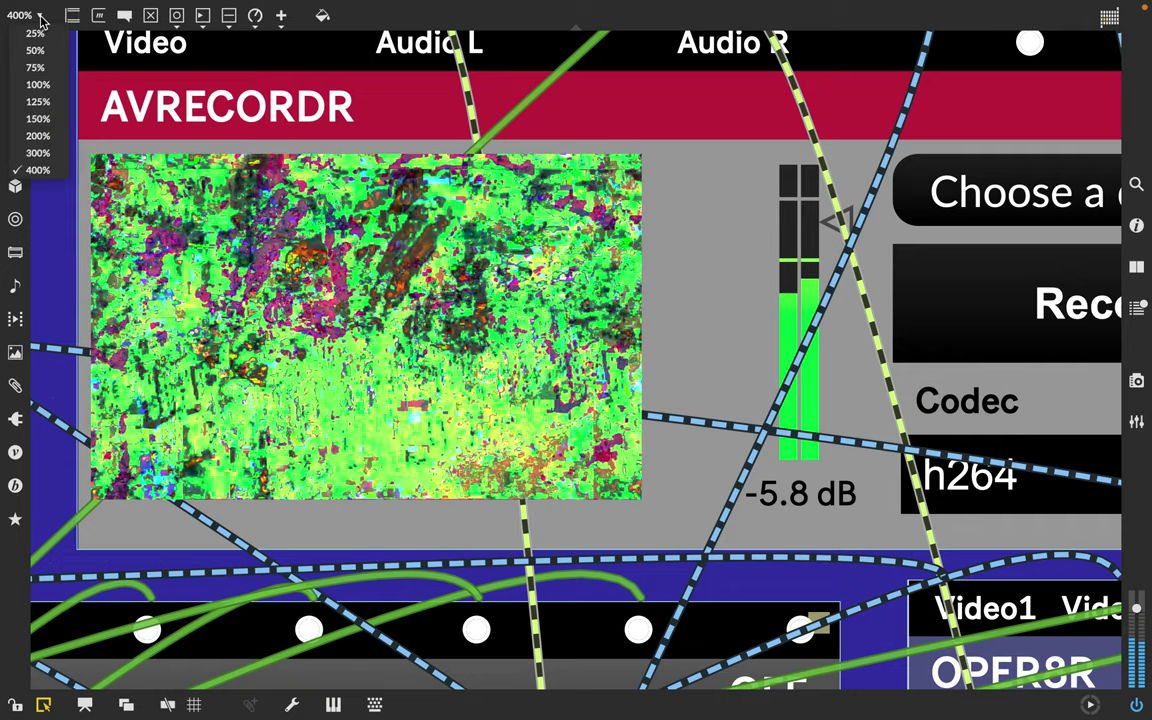
{"action": "left_click", "coordinate": [42, 85]}
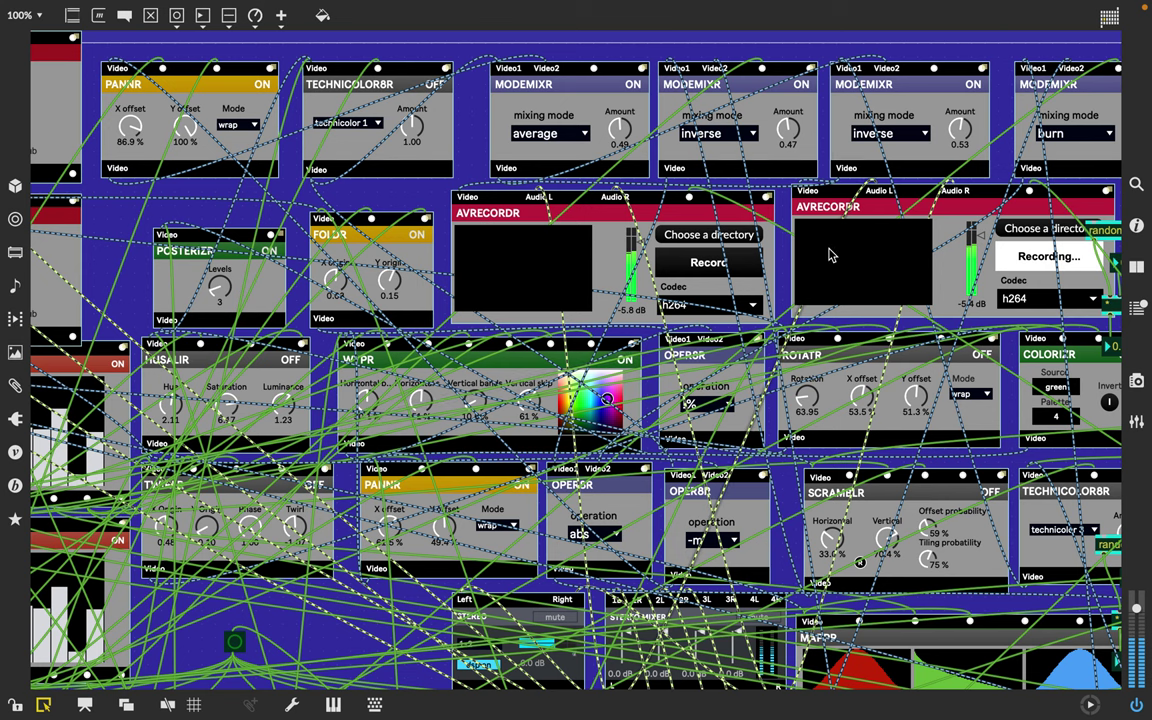
Stop recording in the second AVRECORDR module and start recording in the first one.
{"action": "scroll", "coordinate": [829, 255], "scroll_direction": "right", "scroll_amount": 5}
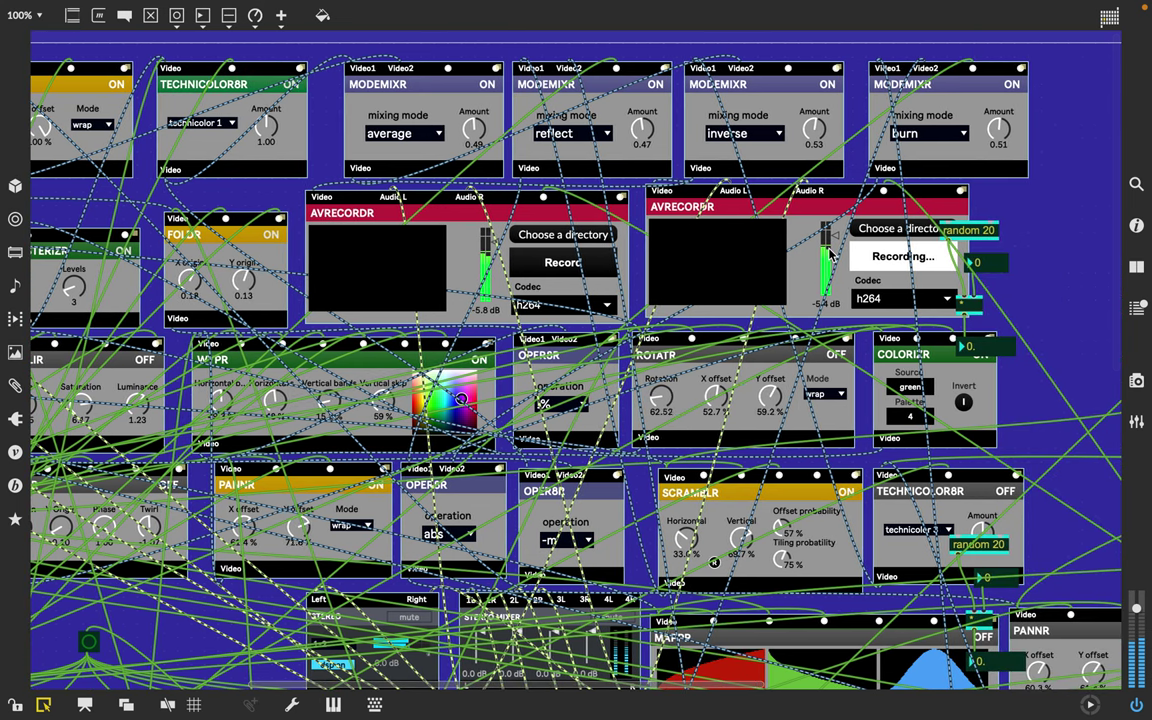
{"action": "left_click", "coordinate": [855, 250]}
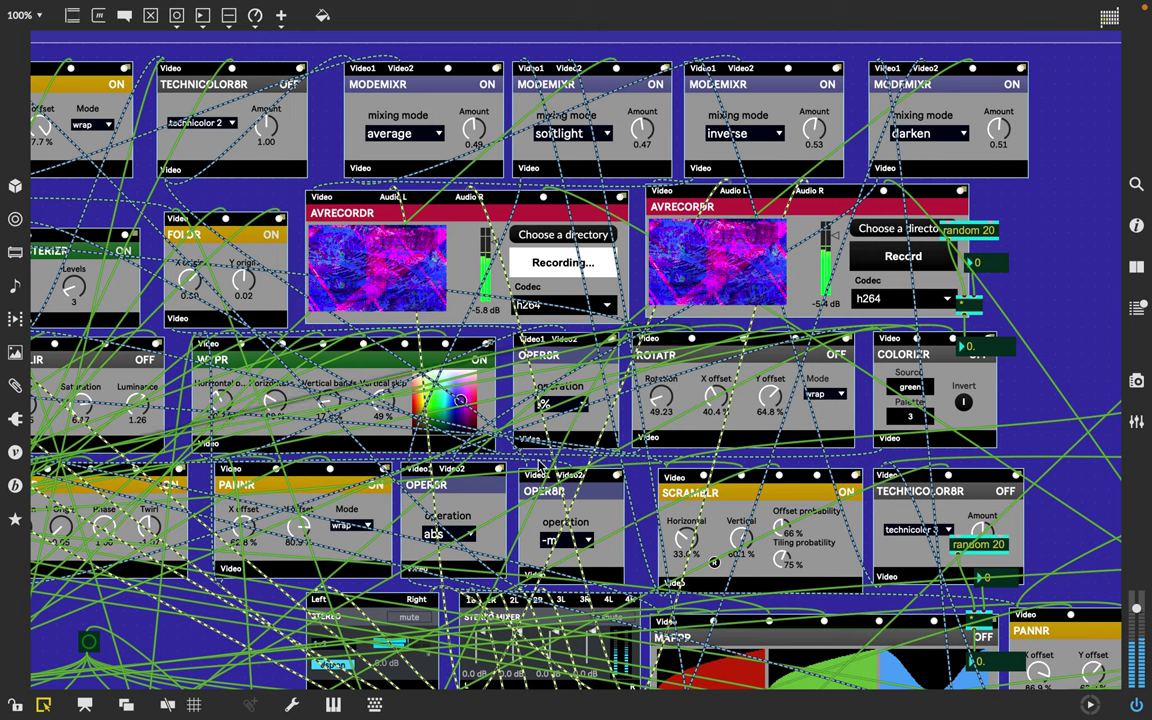
Examine the effect modules, the ATTRACTR modulators and the metro and random timing objects beneath them.
{"action": "scroll", "coordinate": [352, 477], "scroll_direction": "left", "scroll_amount": 5}
{"action": "scroll", "coordinate": [352, 477], "scroll_direction": "down", "scroll_amount": 2}
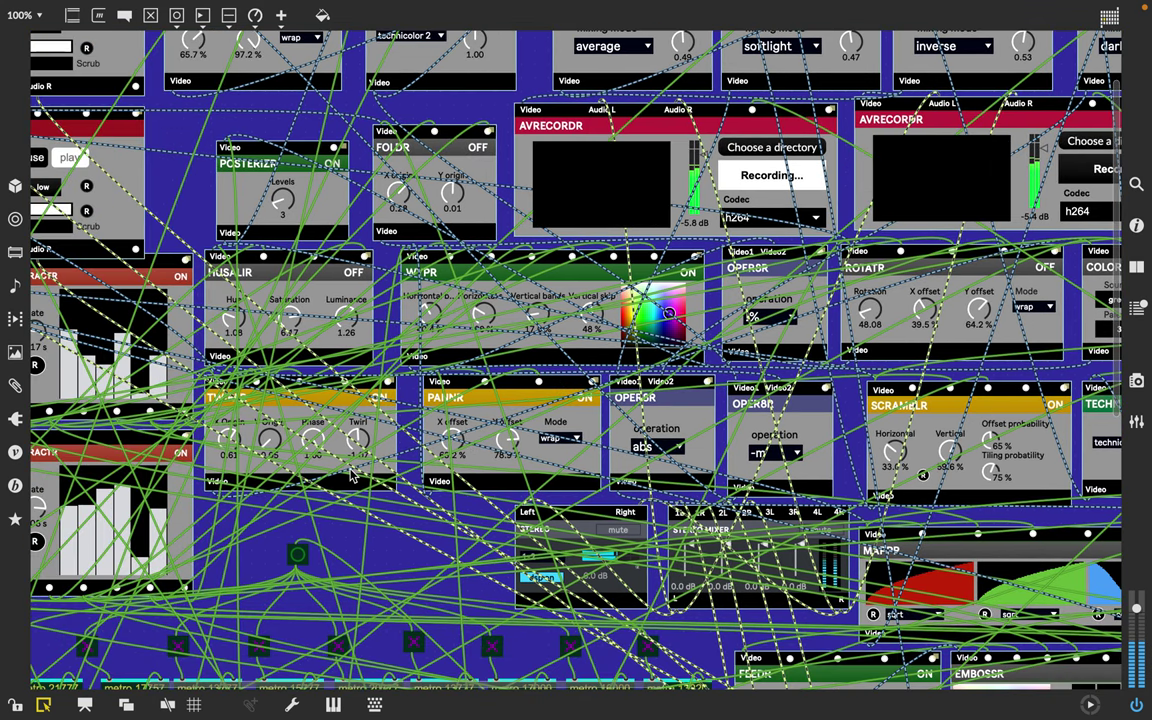
{"action": "scroll", "coordinate": [352, 477], "scroll_direction": "left", "scroll_amount": 2}
{"action": "scroll", "coordinate": [470, 174], "scroll_direction": "left", "scroll_amount": 1}
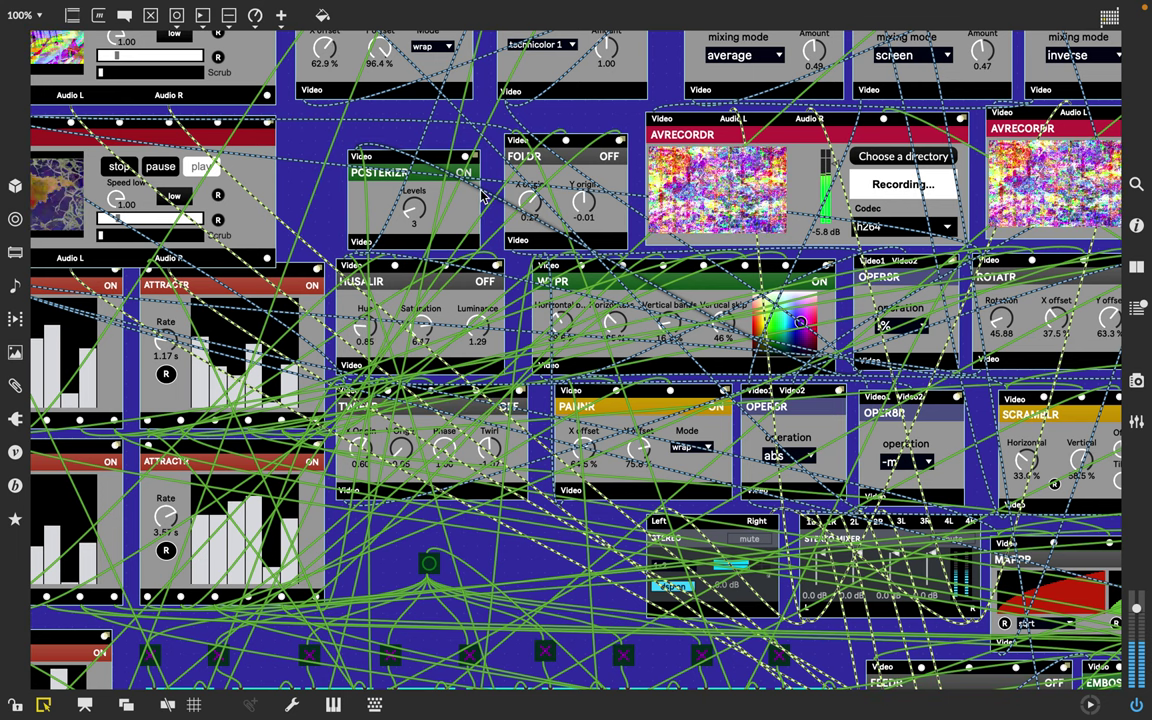
{"action": "left_click", "coordinate": [371, 191]}
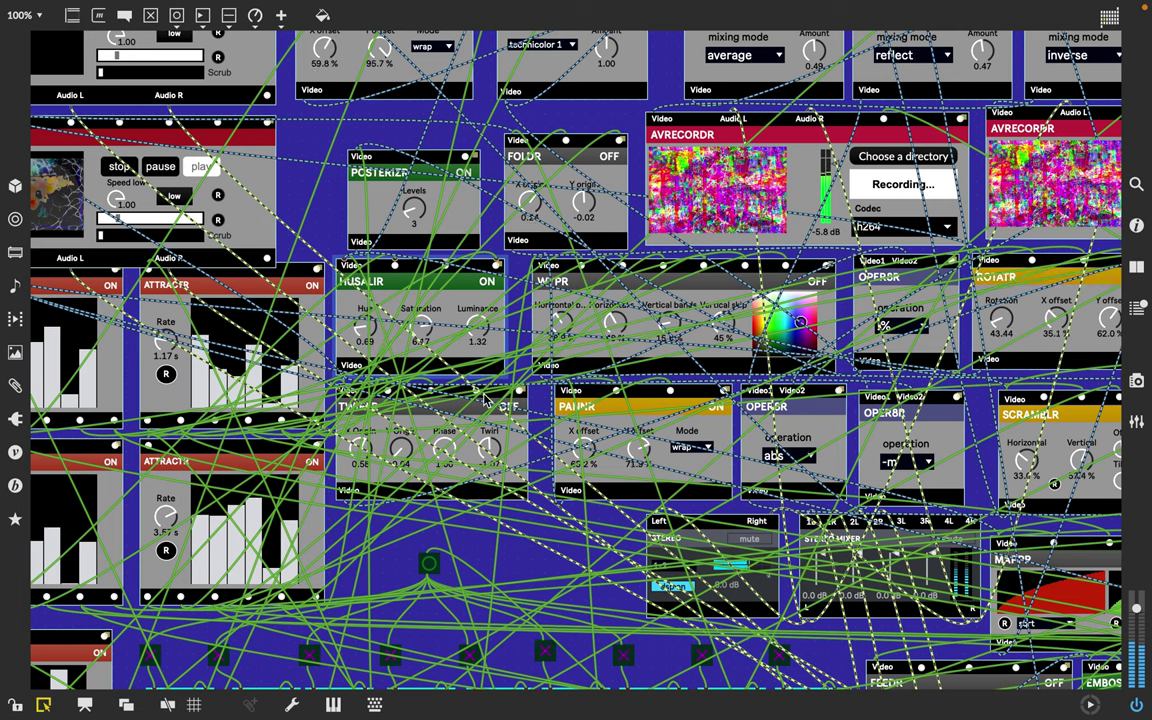
{"action": "scroll", "coordinate": [490, 470], "scroll_direction": "down", "scroll_amount": 5}
{"action": "scroll", "coordinate": [490, 470], "scroll_direction": "left", "scroll_amount": 2}
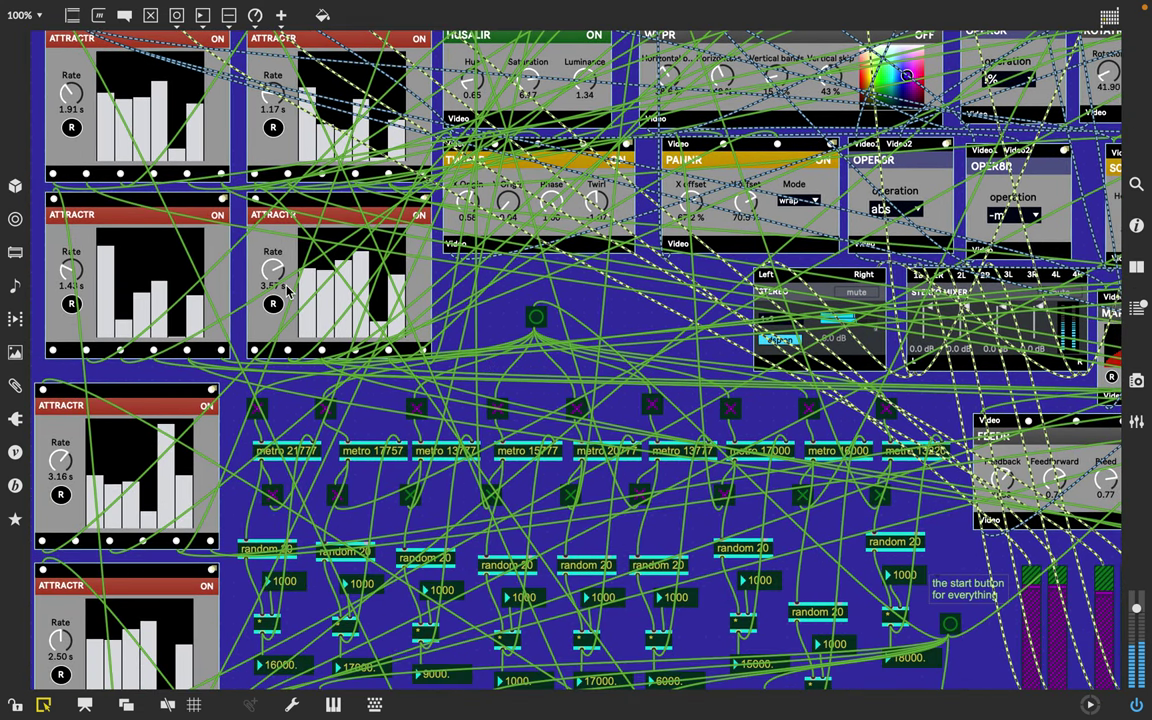
{"action": "scroll", "coordinate": [285, 290], "scroll_direction": "down", "scroll_amount": 3}
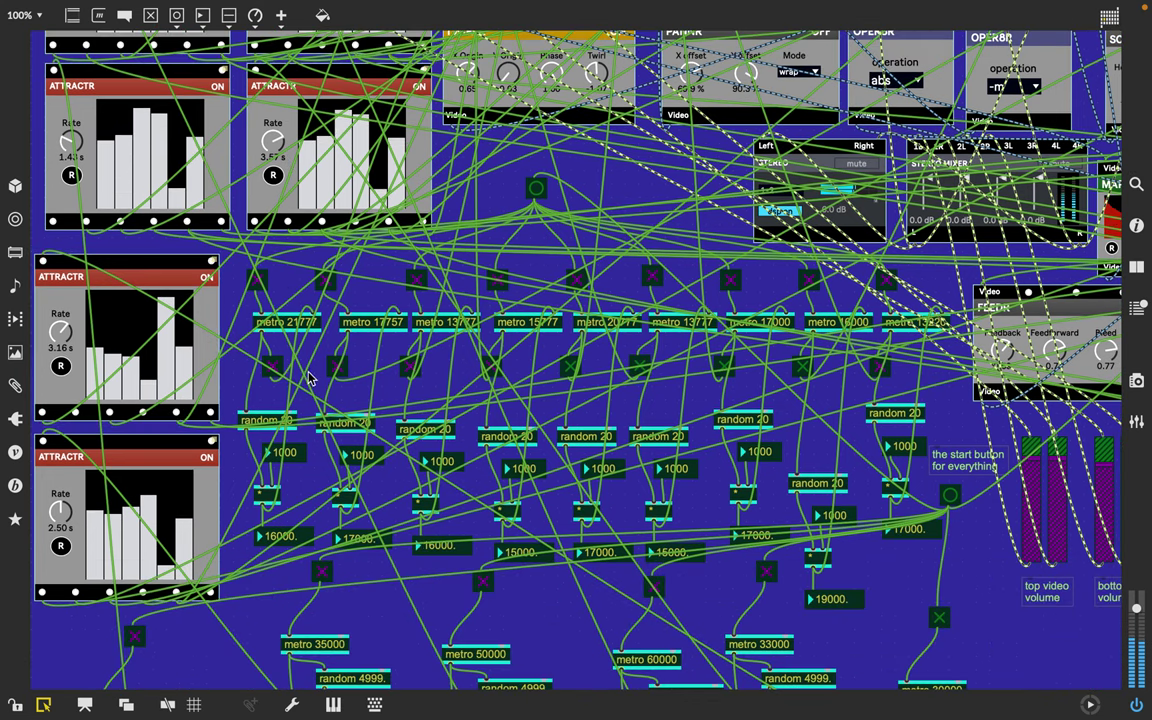
{"action": "scroll", "coordinate": [484, 444], "scroll_direction": "down", "scroll_amount": 5}
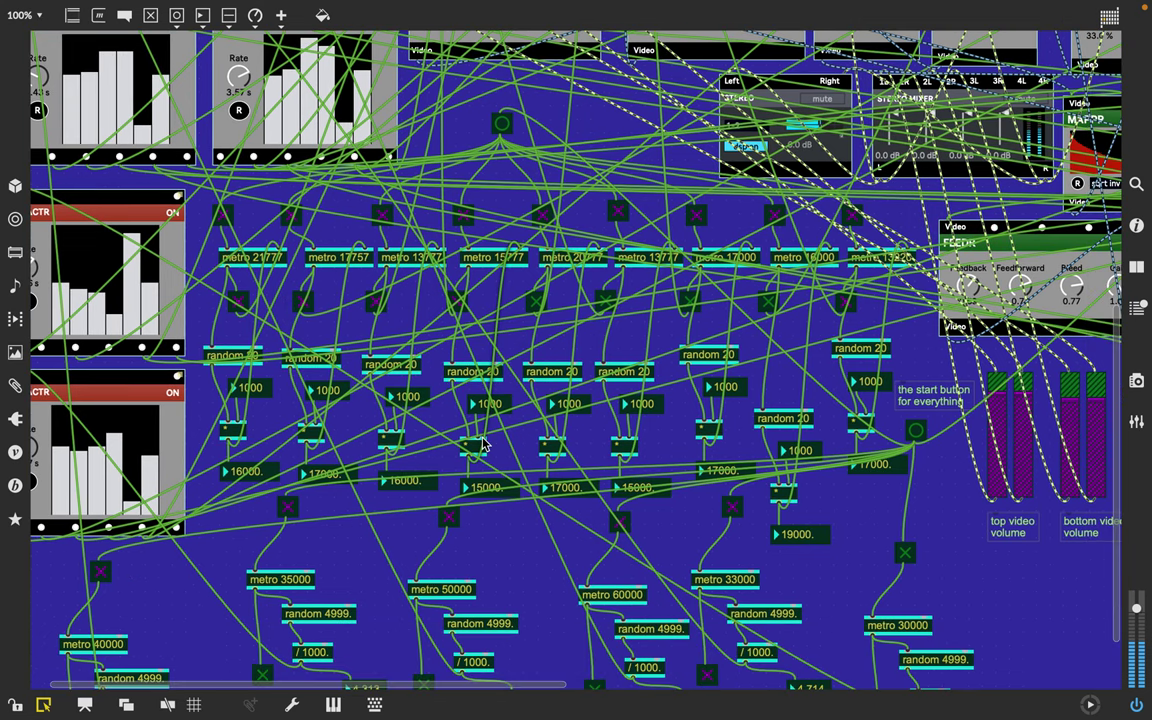
{"action": "scroll", "coordinate": [484, 444], "scroll_direction": "up", "scroll_amount": 4}
{"action": "scroll", "coordinate": [484, 444], "scroll_direction": "up", "scroll_amount": 2}
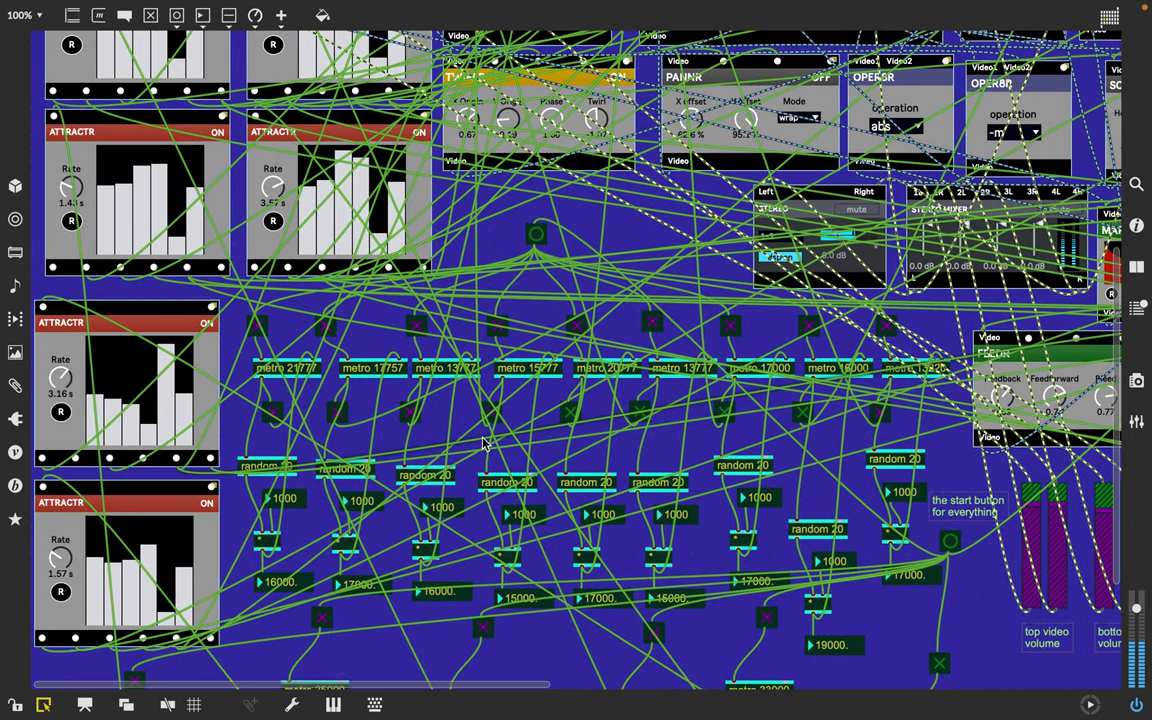
Set the mixing mode of the first MODEMIXR module in the upper row to difference.
{"action": "scroll", "coordinate": [484, 444], "scroll_direction": "up", "scroll_amount": 8}
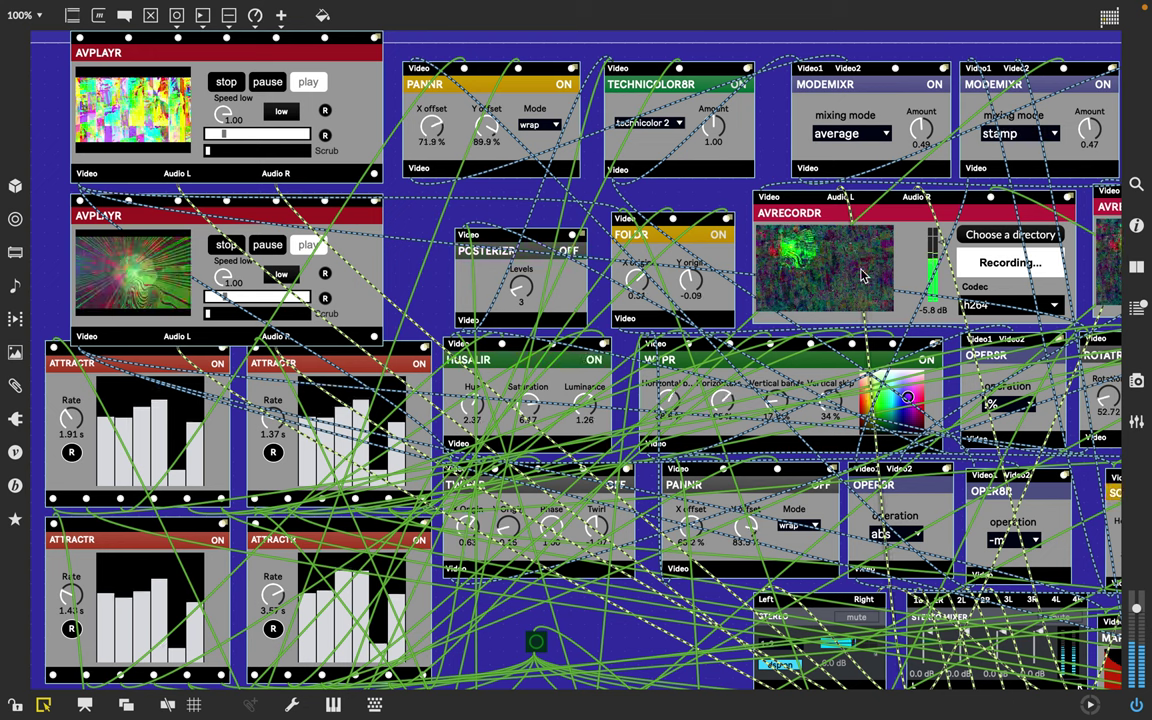
{"action": "left_click", "coordinate": [852, 134]}
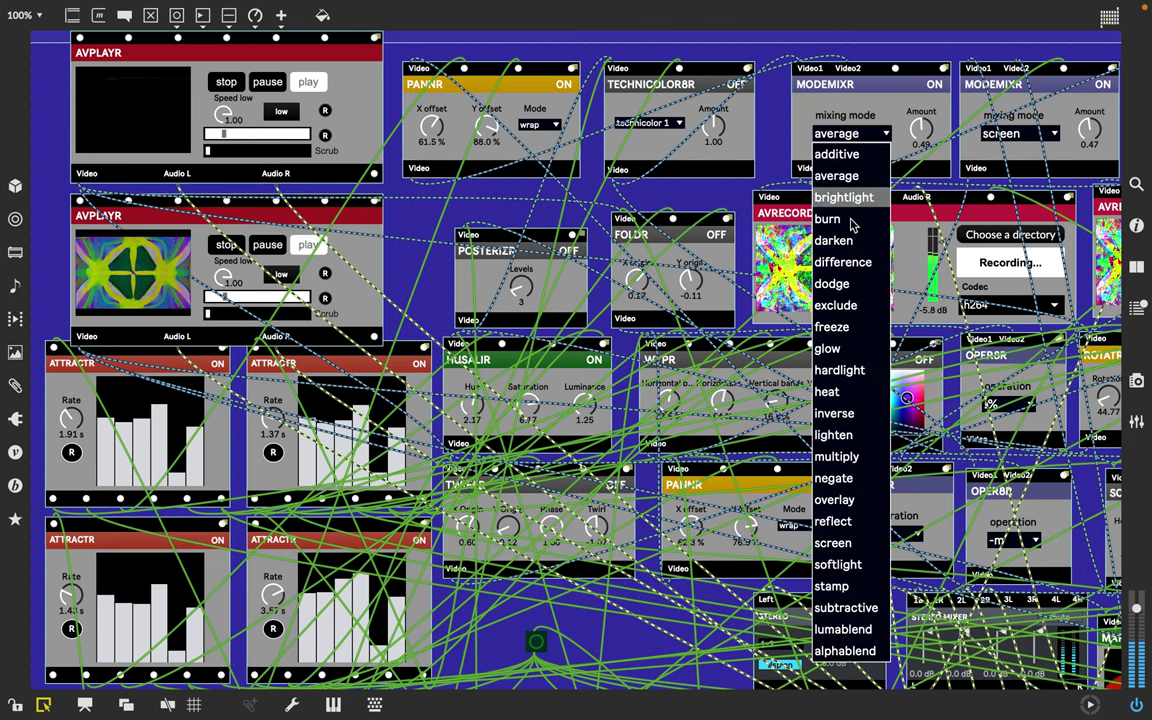
{"action": "left_click", "coordinate": [838, 264]}
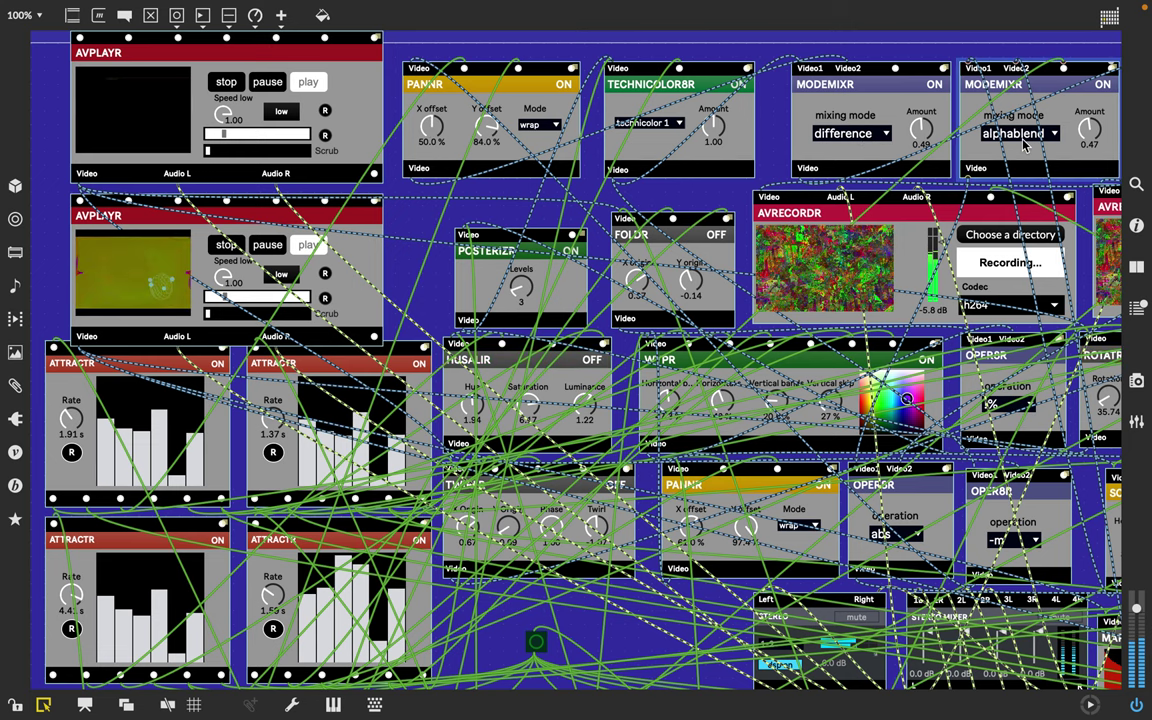
Examine the row of MODEMIXR modules, including the second one's mixing mode, along with the AVPLAYR and AVRECORDR modules.
{"action": "scroll", "coordinate": [1025, 143], "scroll_direction": "right", "scroll_amount": 5}
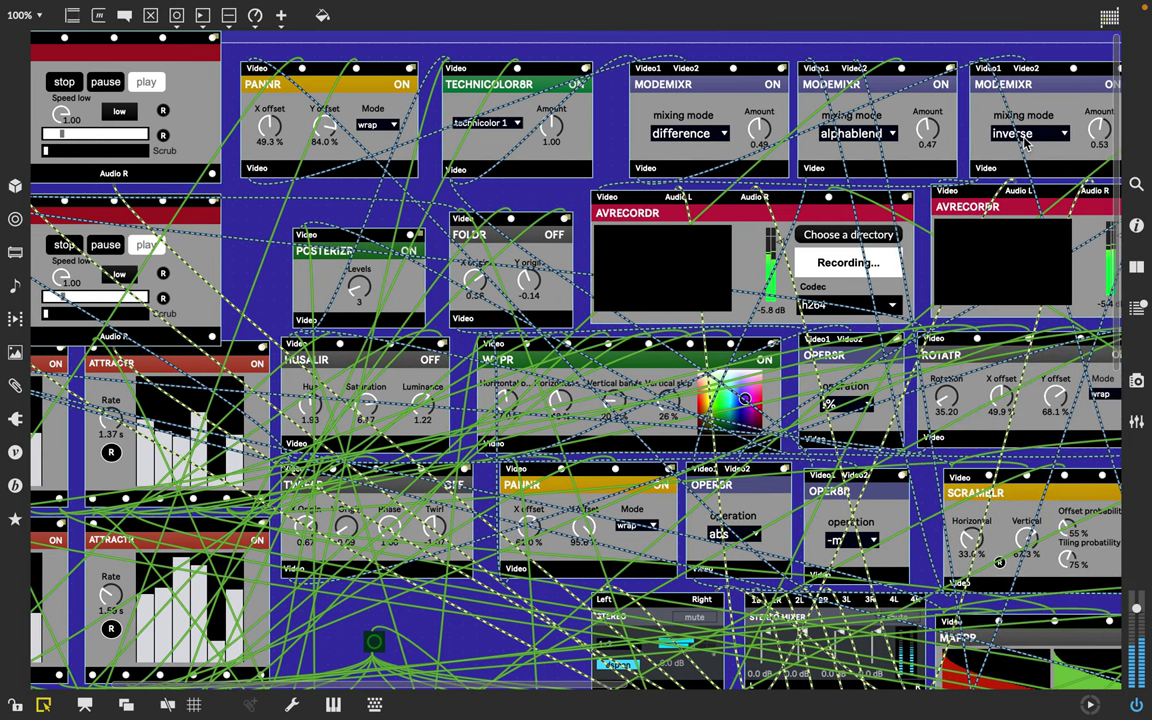
{"action": "scroll", "coordinate": [1025, 143], "scroll_direction": "right", "scroll_amount": 2}
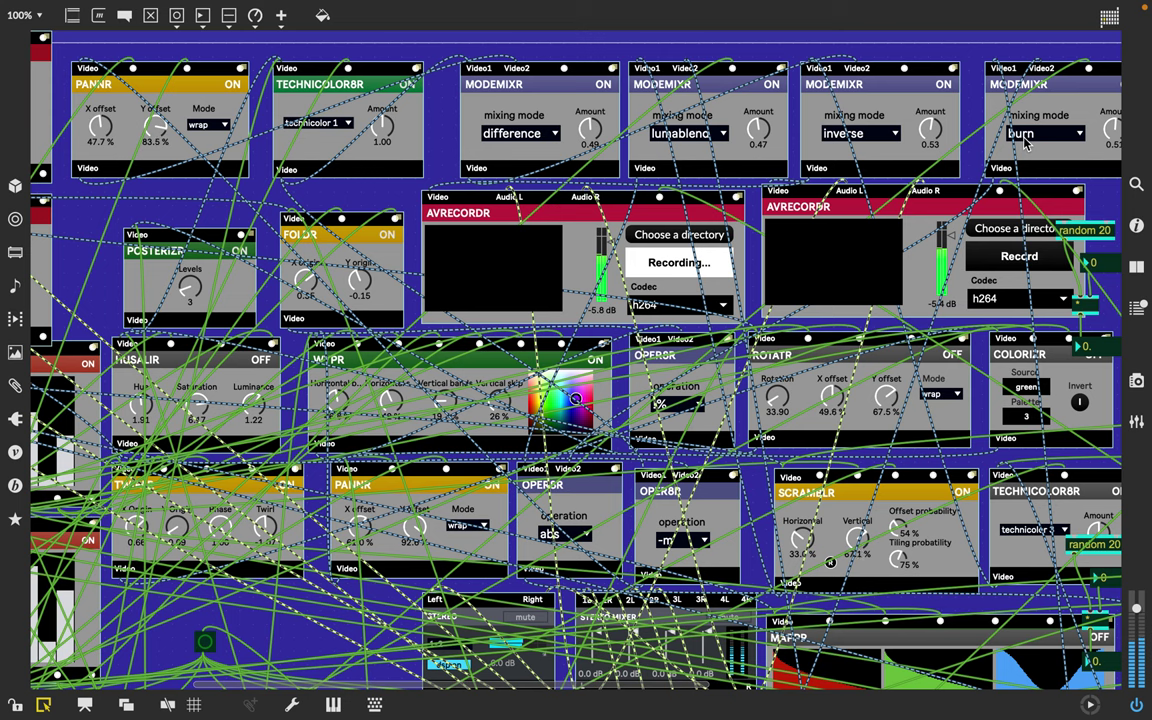
{"action": "scroll", "coordinate": [875, 130], "scroll_direction": "right", "scroll_amount": 2}
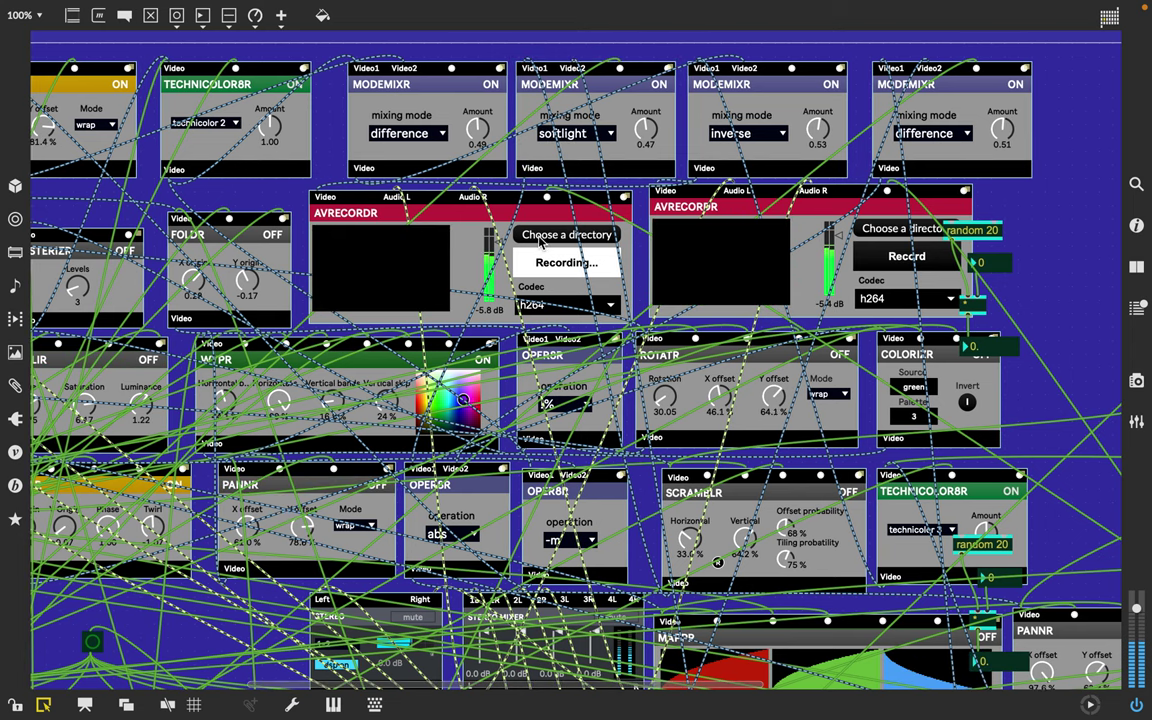
{"action": "scroll", "coordinate": [550, 220], "scroll_direction": "left", "scroll_amount": 8}
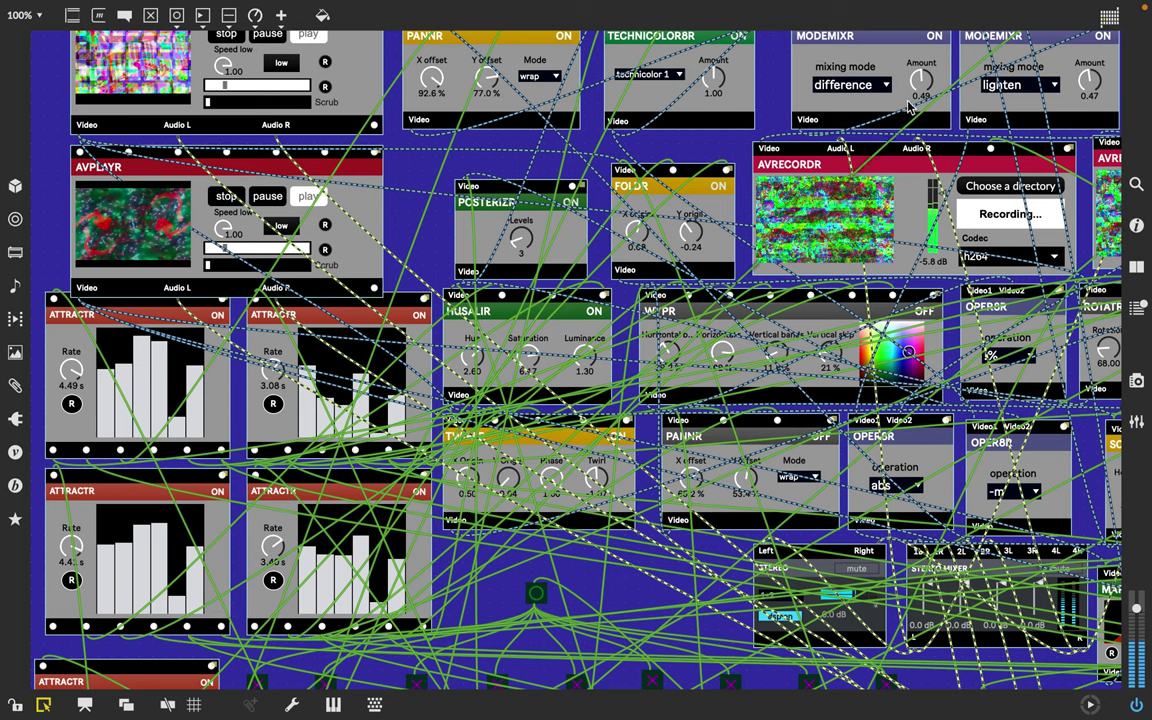
{"action": "scroll", "coordinate": [890, 90], "scroll_direction": "right", "scroll_amount": 10}
{"action": "scroll", "coordinate": [890, 90], "scroll_direction": "up", "scroll_amount": 2}
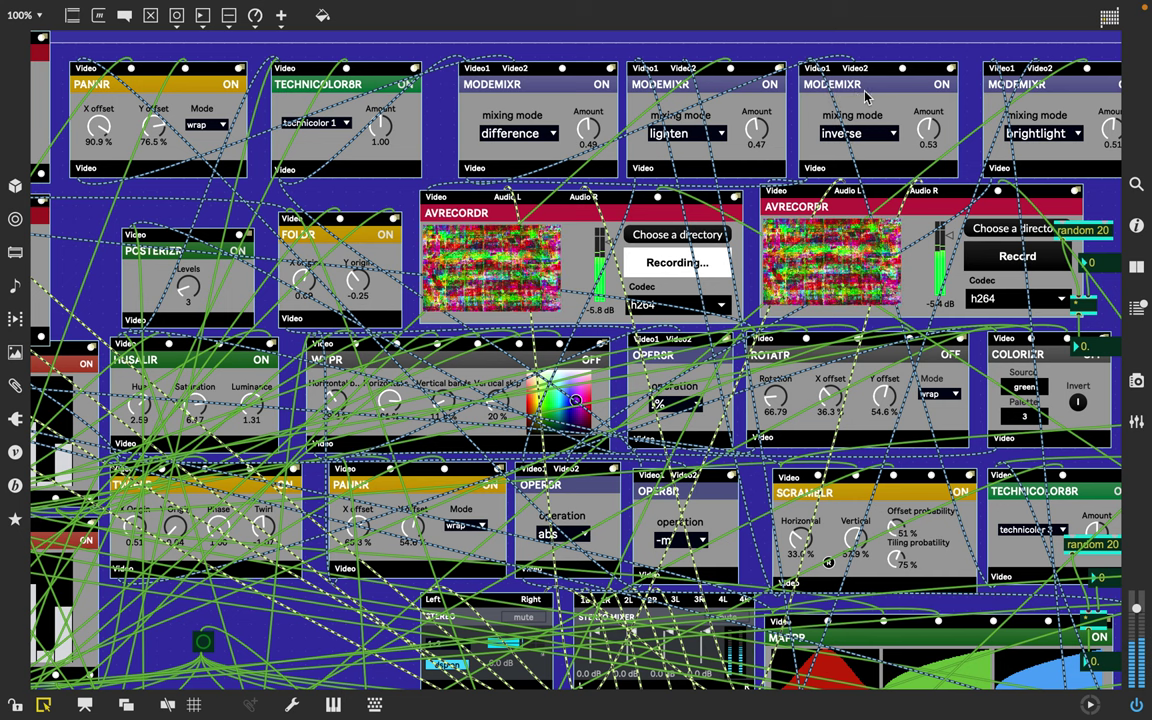
{"action": "left_click", "coordinate": [683, 133]}
{"action": "left_click", "coordinate": [683, 143]}
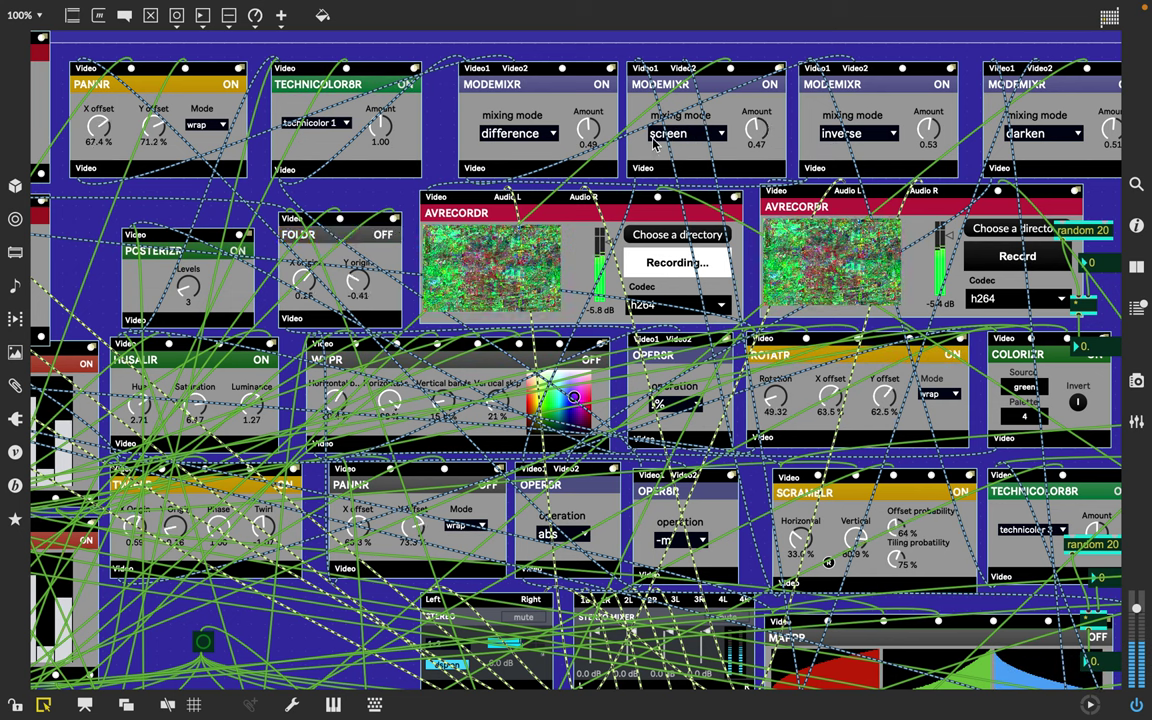
{"action": "scroll", "coordinate": [653, 143], "scroll_direction": "left", "scroll_amount": 10}
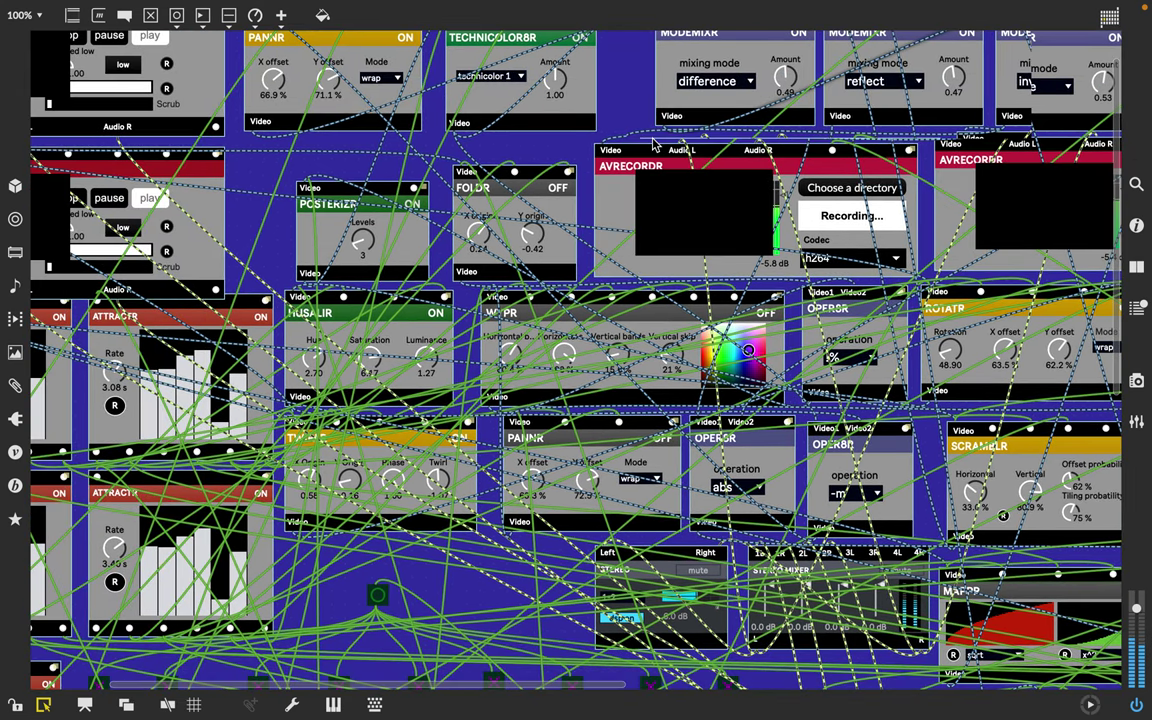
{"action": "scroll", "coordinate": [653, 143], "scroll_direction": "up", "scroll_amount": 2}
{"action": "scroll", "coordinate": [653, 143], "scroll_direction": "left", "scroll_amount": 3}
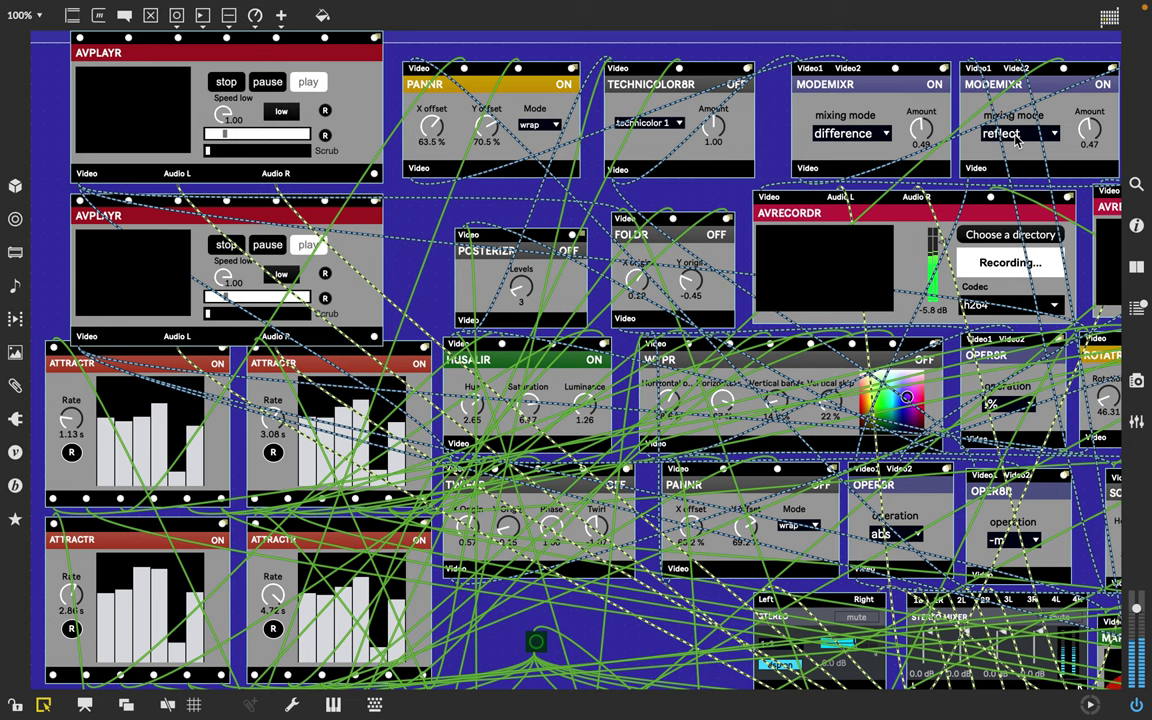
{"action": "scroll", "coordinate": [1016, 142], "scroll_direction": "right", "scroll_amount": 12}
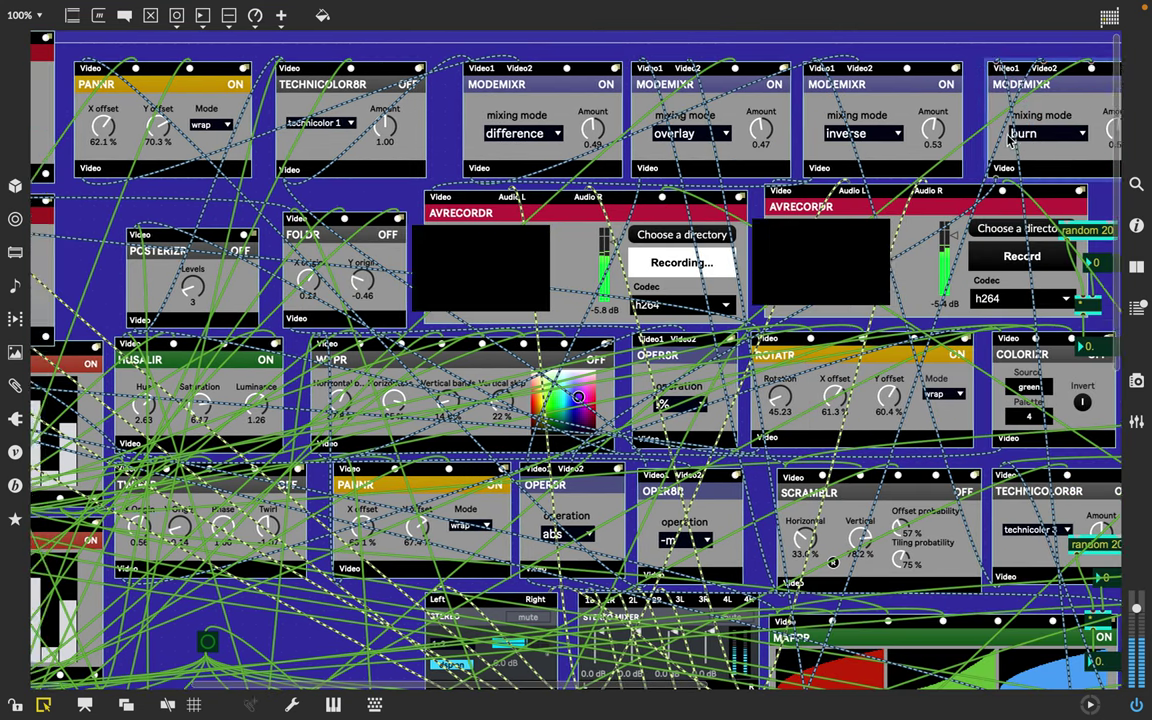
{"action": "scroll", "coordinate": [1010, 141], "scroll_direction": "right", "scroll_amount": 1}
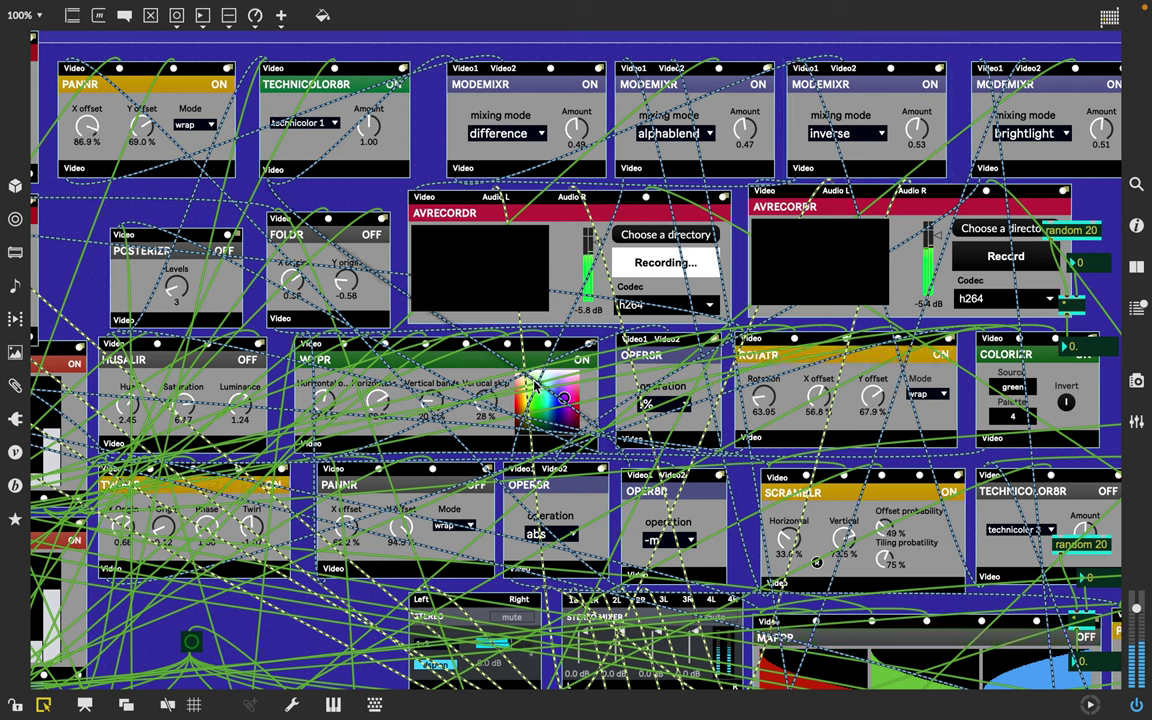
Lock the patch to examine the module controls across to the metro objects beside them, and unlock it for editing again.
{"action": "left_click", "coordinate": [15, 705]}
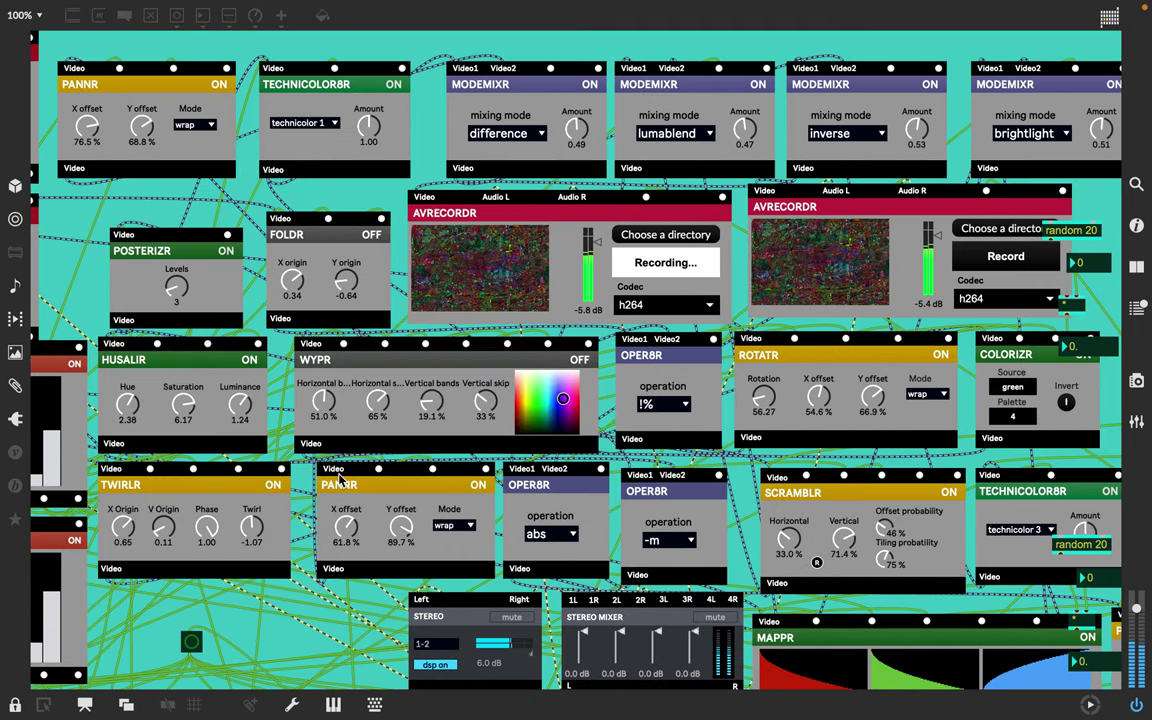
{"action": "mouse_move", "coordinate": [339, 482]}
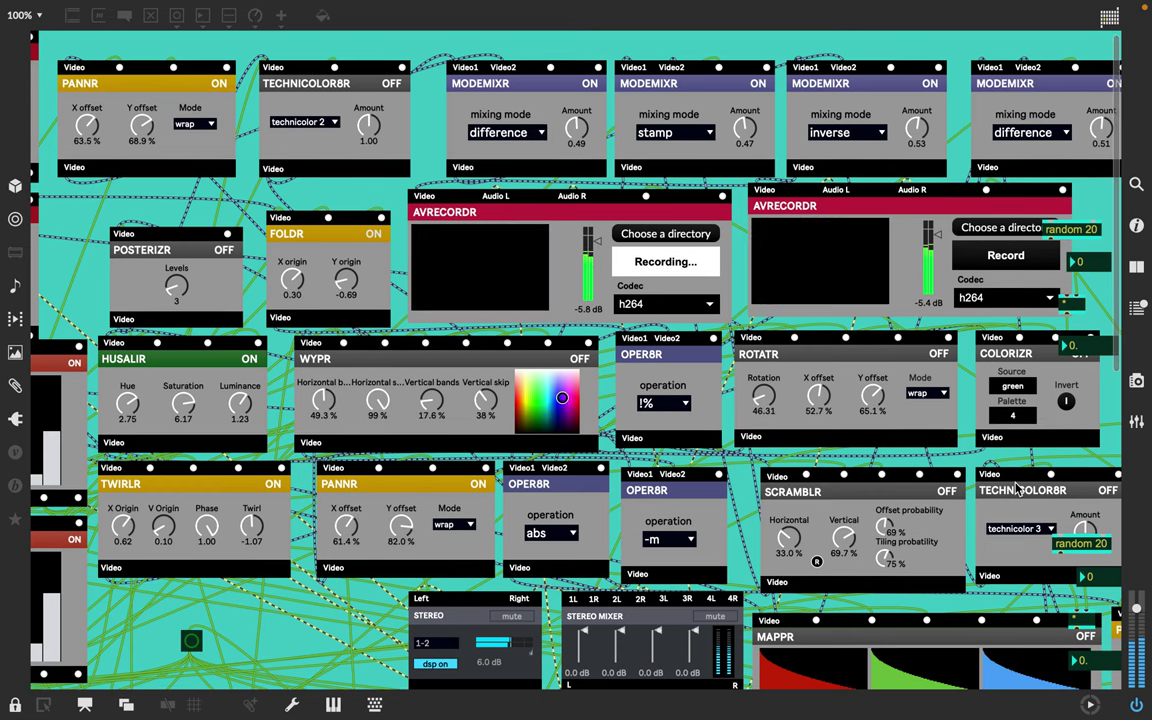
{"action": "scroll", "coordinate": [1017, 487], "scroll_direction": "right", "scroll_amount": 8}
{"action": "scroll", "coordinate": [1017, 487], "scroll_direction": "down", "scroll_amount": 3}
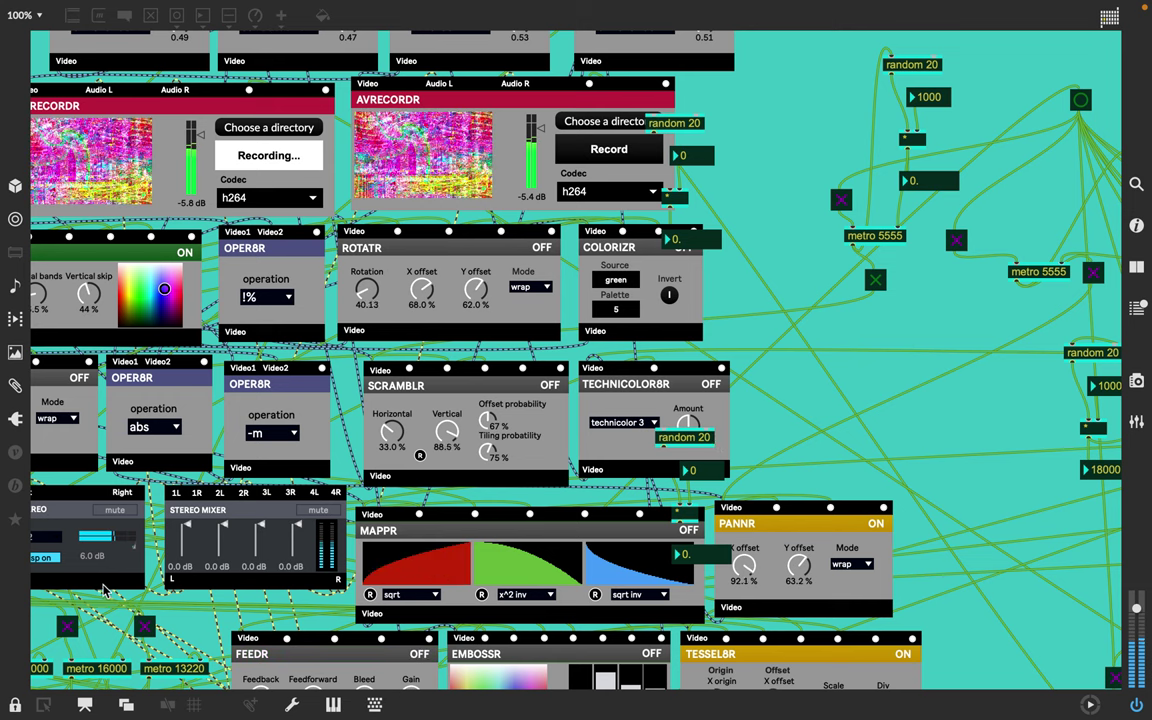
{"action": "key", "text": "super+e"}
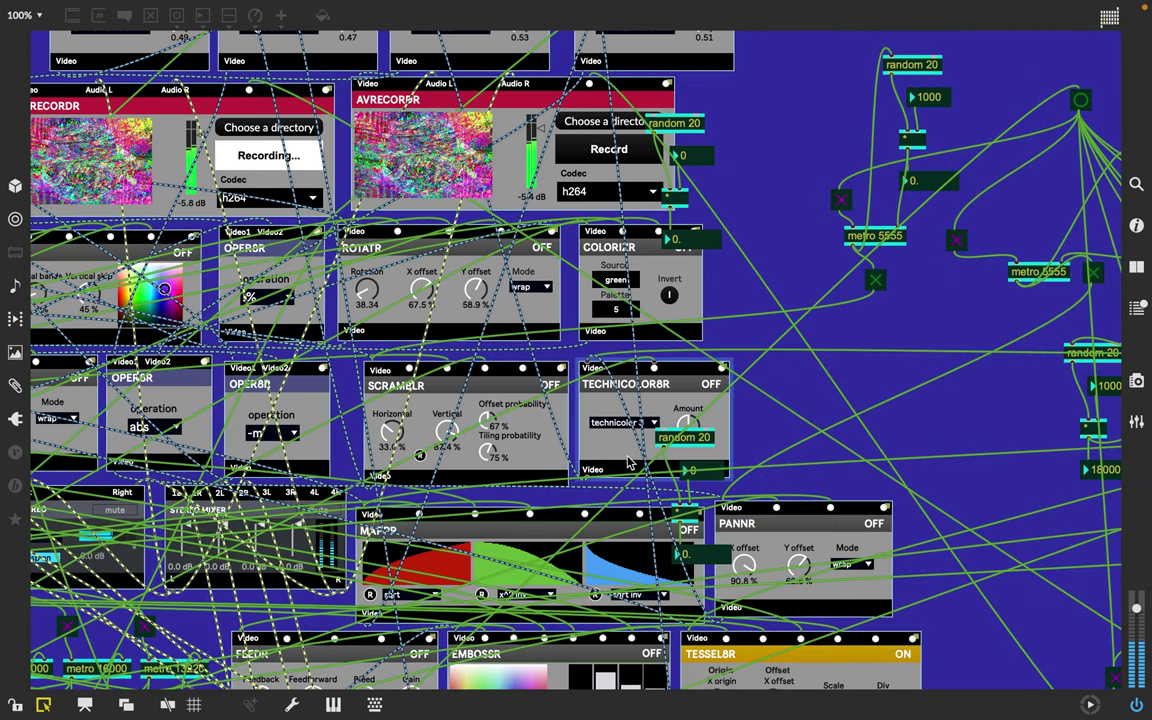
Move the stray random 20, multiplier and two number boxes off the TECHNICOLOR8R, MAPPR and PANNR modules, and delete them.
{"action": "left_click_drag", "start_coordinate": [720, 443], "coordinate": [815, 447]}
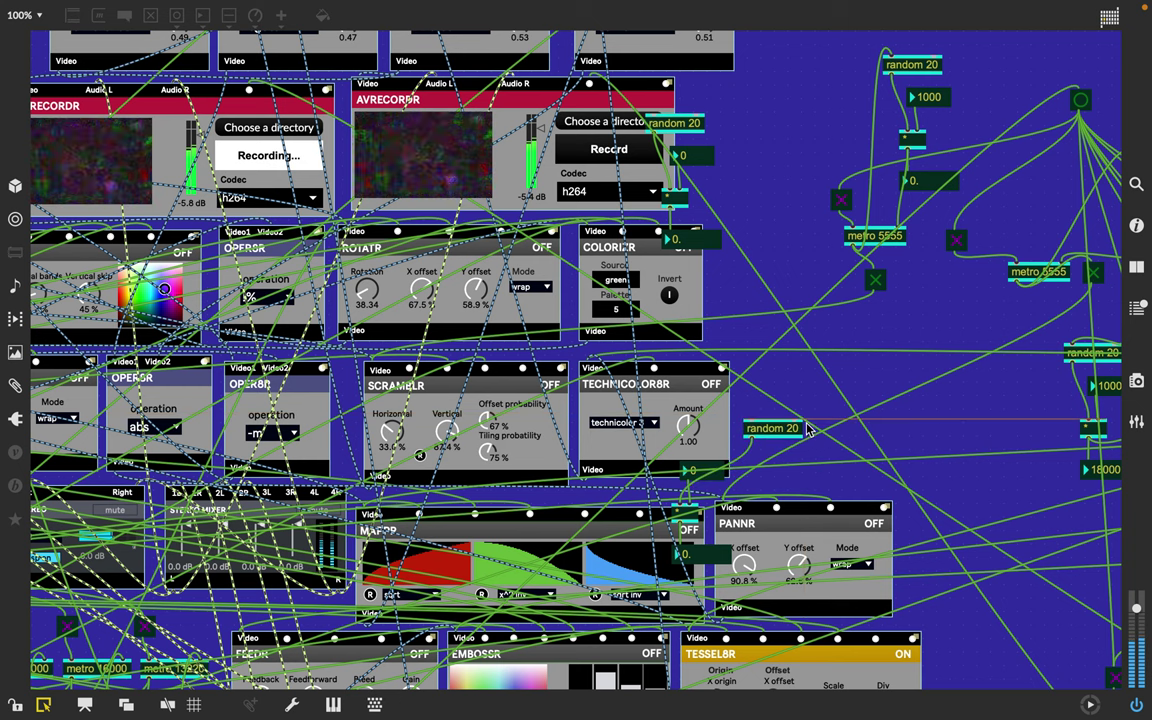
{"action": "left_click", "coordinate": [800, 428]}
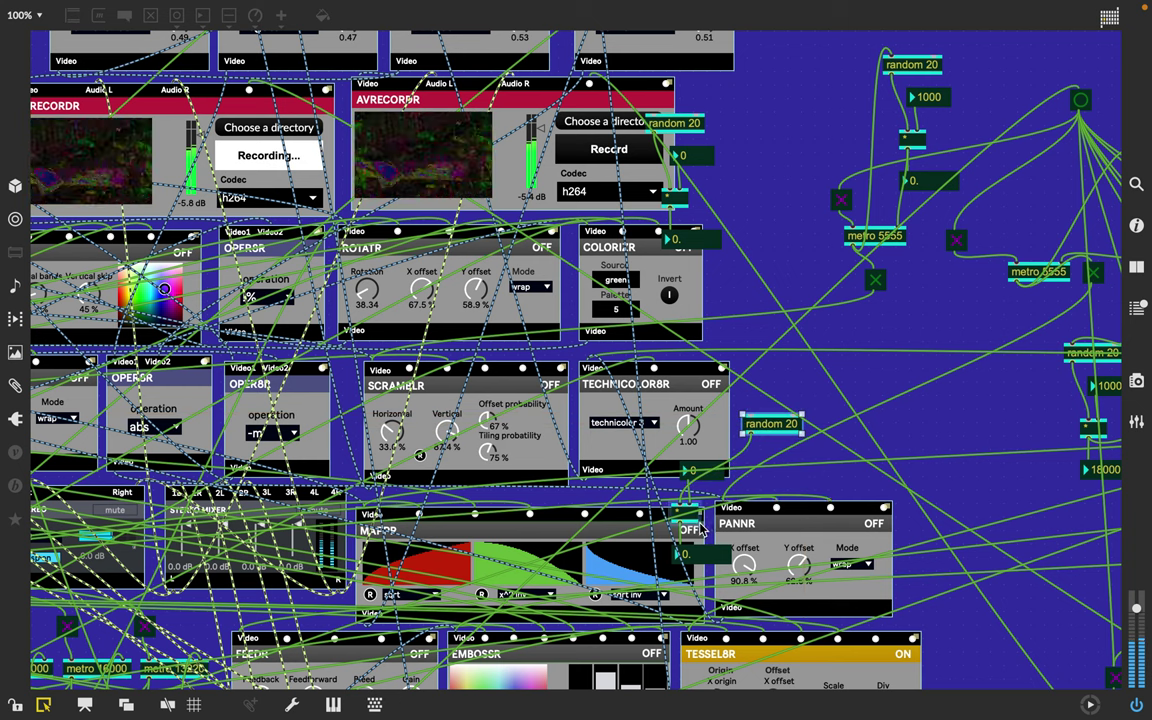
{"action": "left_click_drag", "start_coordinate": [714, 530], "coordinate": [988, 415]}
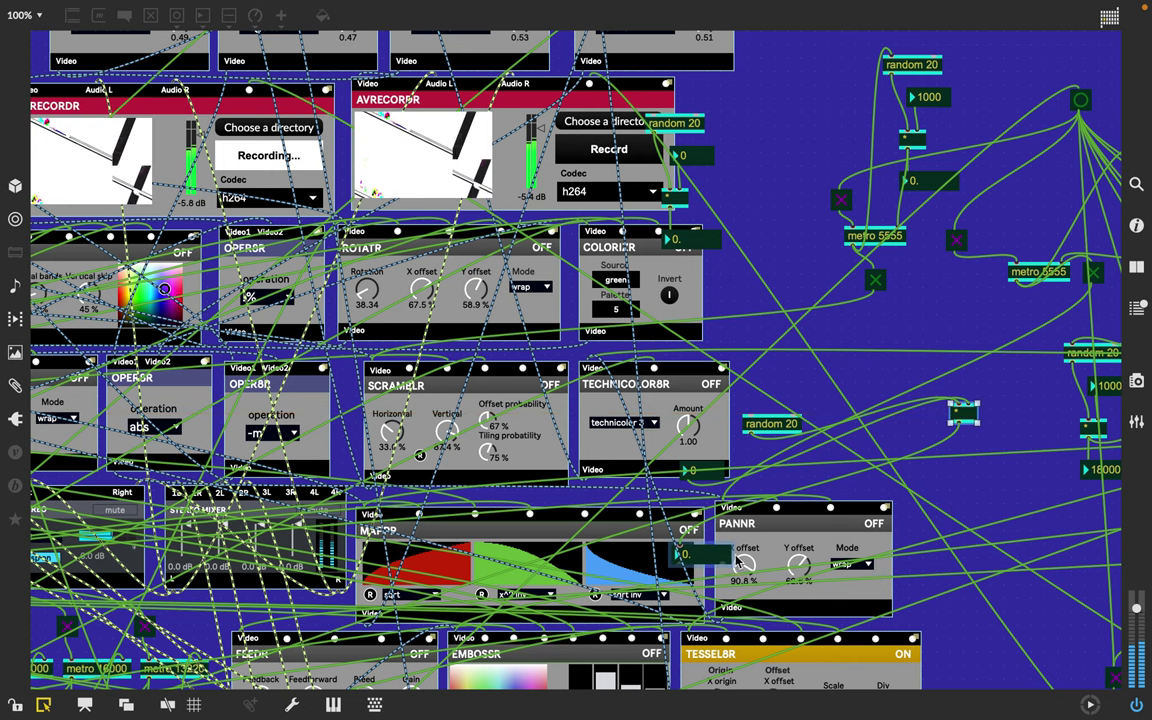
{"action": "left_click_drag", "start_coordinate": [737, 556], "coordinate": [995, 463]}
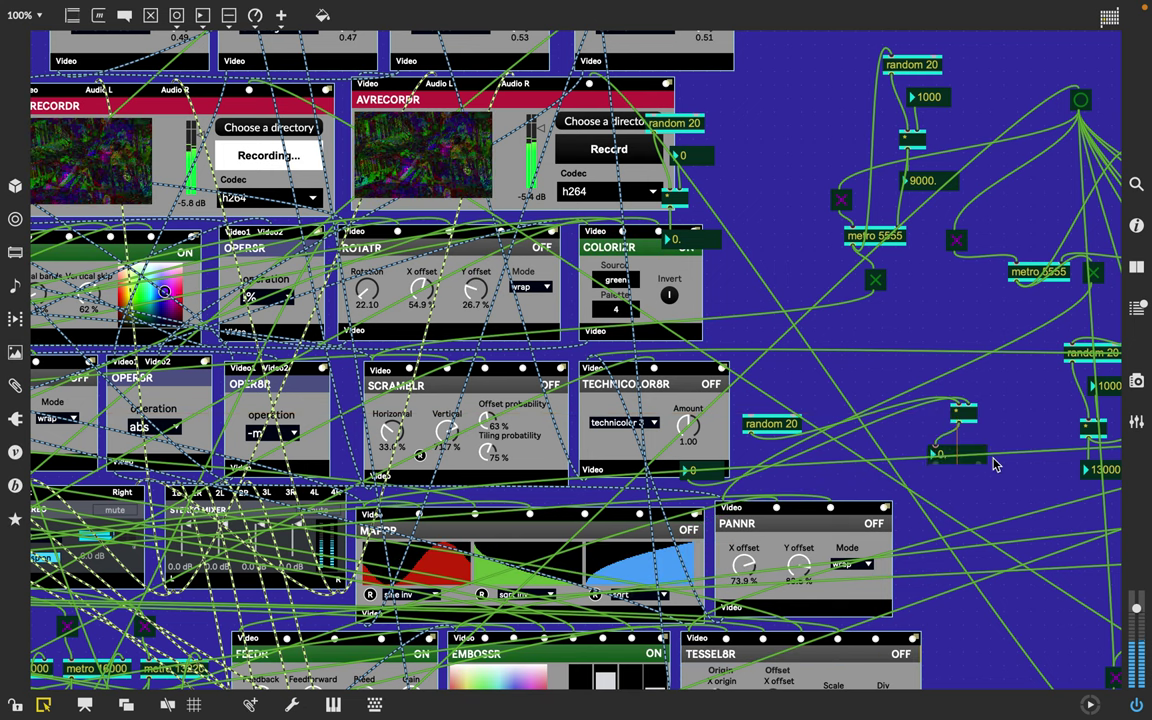
{"action": "right_click", "coordinate": [997, 468]}
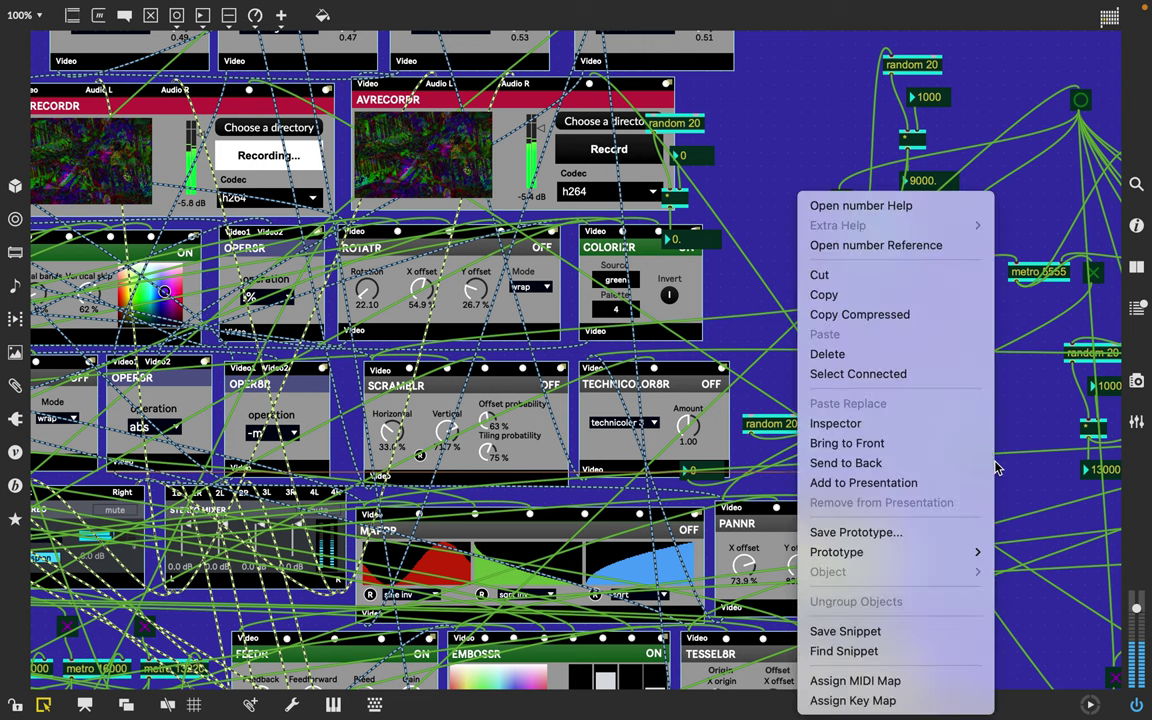
{"action": "left_click", "coordinate": [748, 336]}
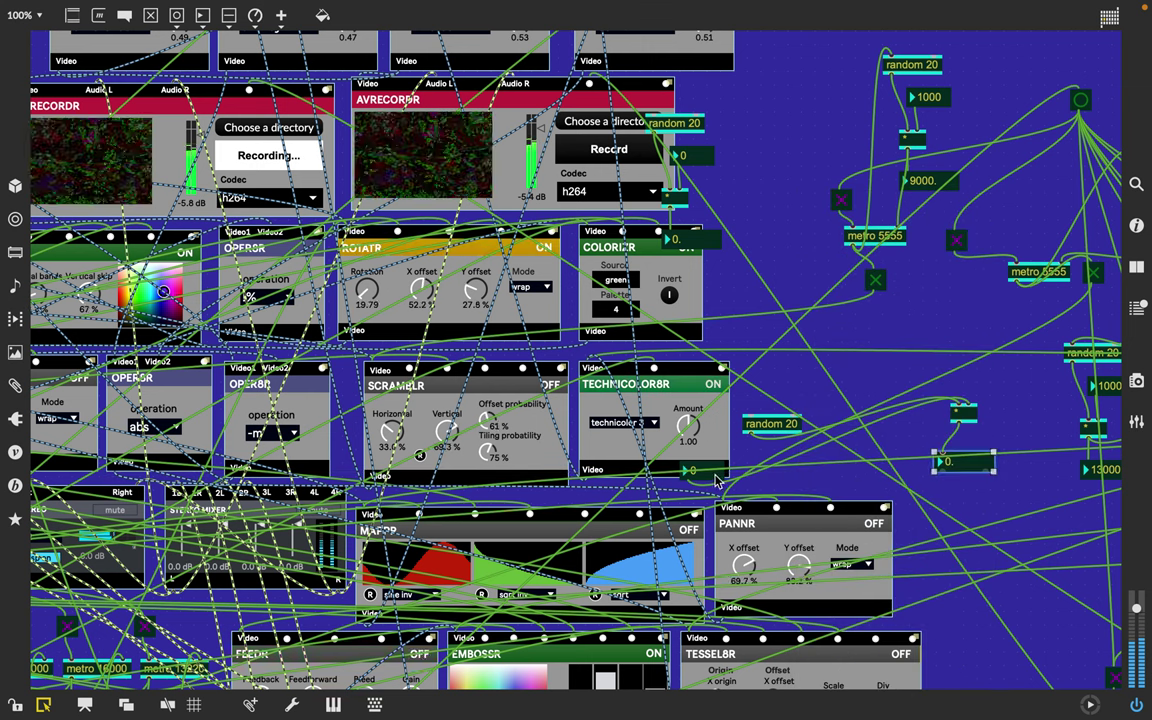
{"action": "left_click_drag", "start_coordinate": [727, 478], "coordinate": [890, 362]}
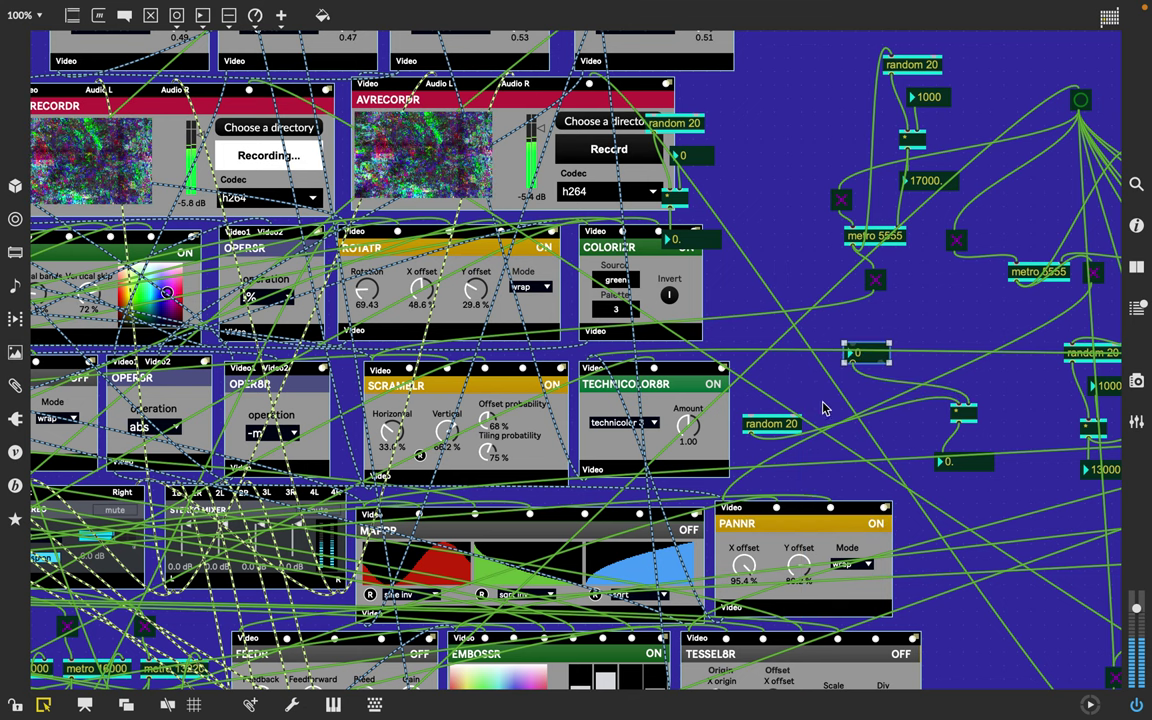
{"action": "left_click", "coordinate": [988, 468]}
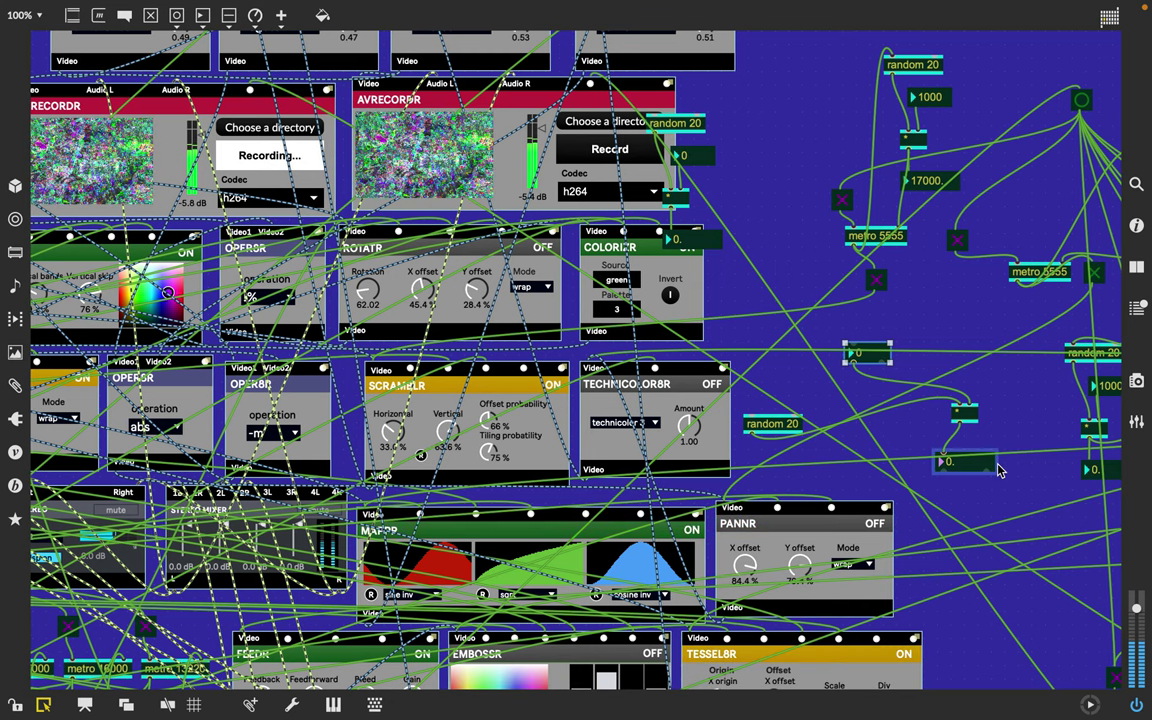
{"action": "key", "text": "Delete"}
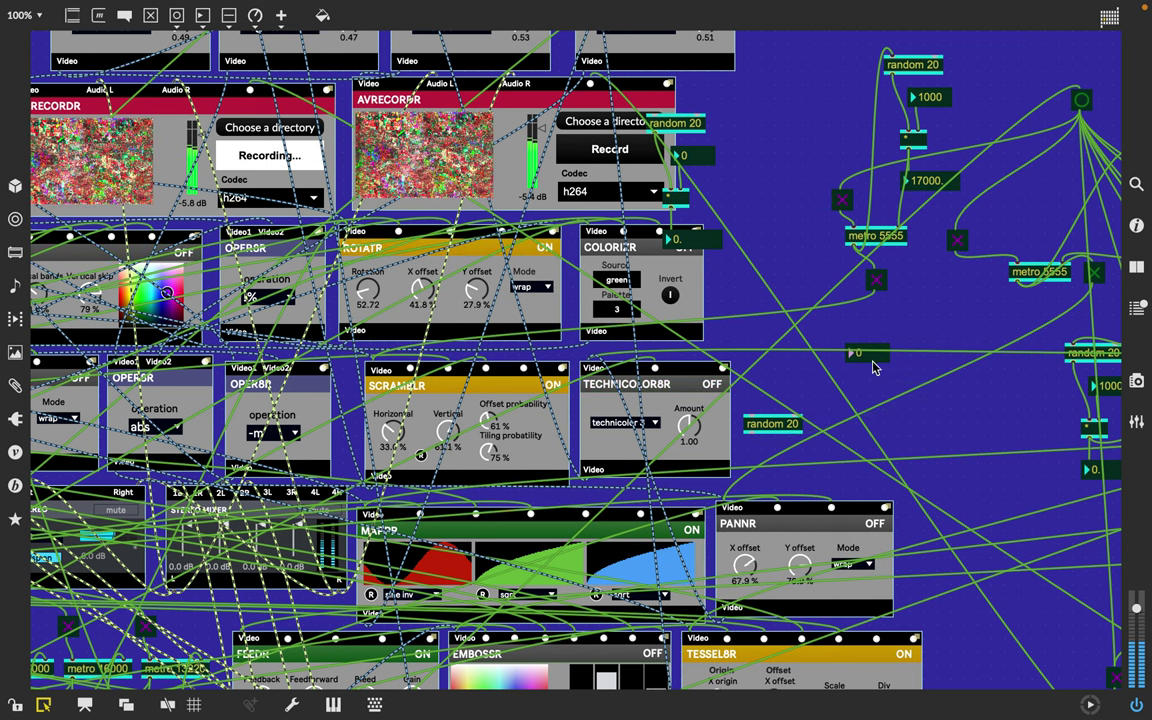
{"action": "key", "text": "Delete"}
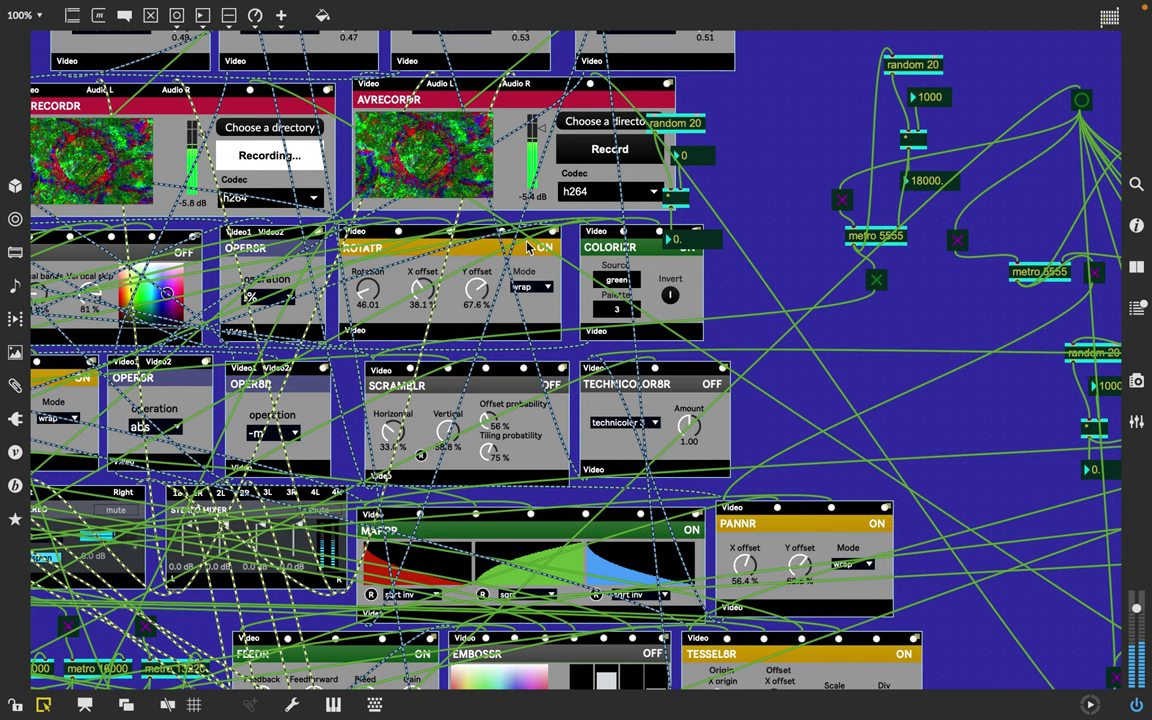
Pull the random 20, multiplier and two number boxes off the second AVRECORDR and COLORIZR modules, and delete them.
{"action": "scroll", "coordinate": [481, 192], "scroll_direction": "left", "scroll_amount": 5}
{"action": "scroll", "coordinate": [481, 192], "scroll_direction": "up", "scroll_amount": 2}
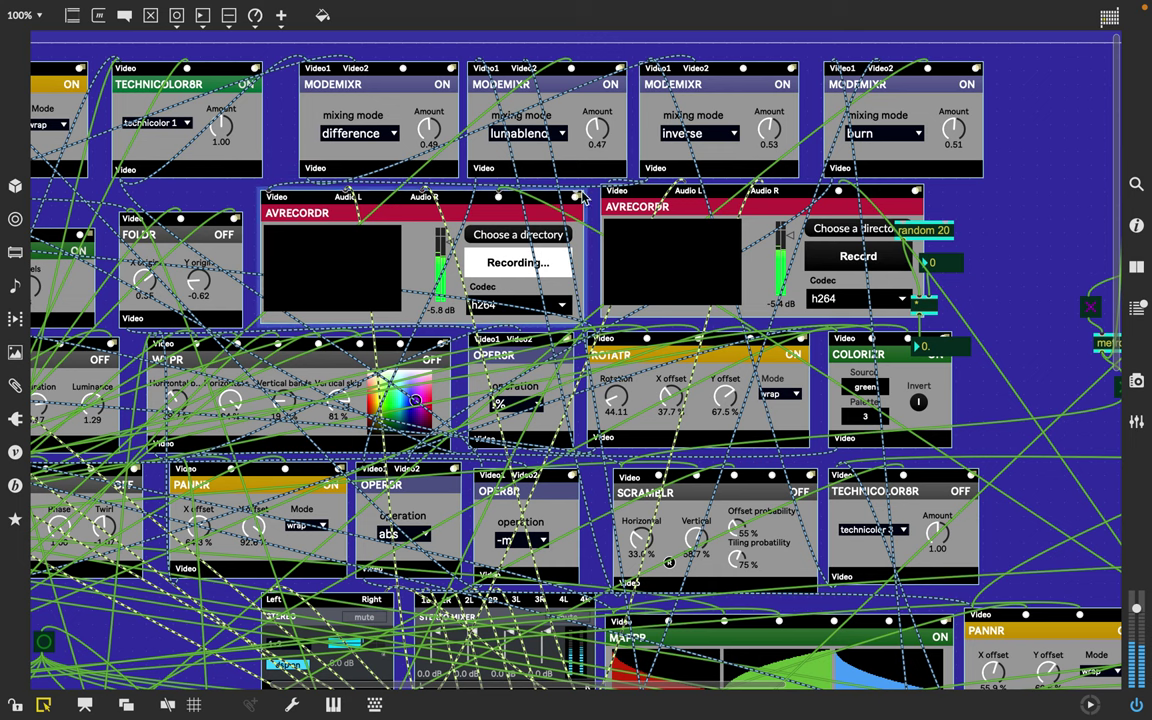
{"action": "scroll", "coordinate": [850, 238], "scroll_direction": "right", "scroll_amount": 3}
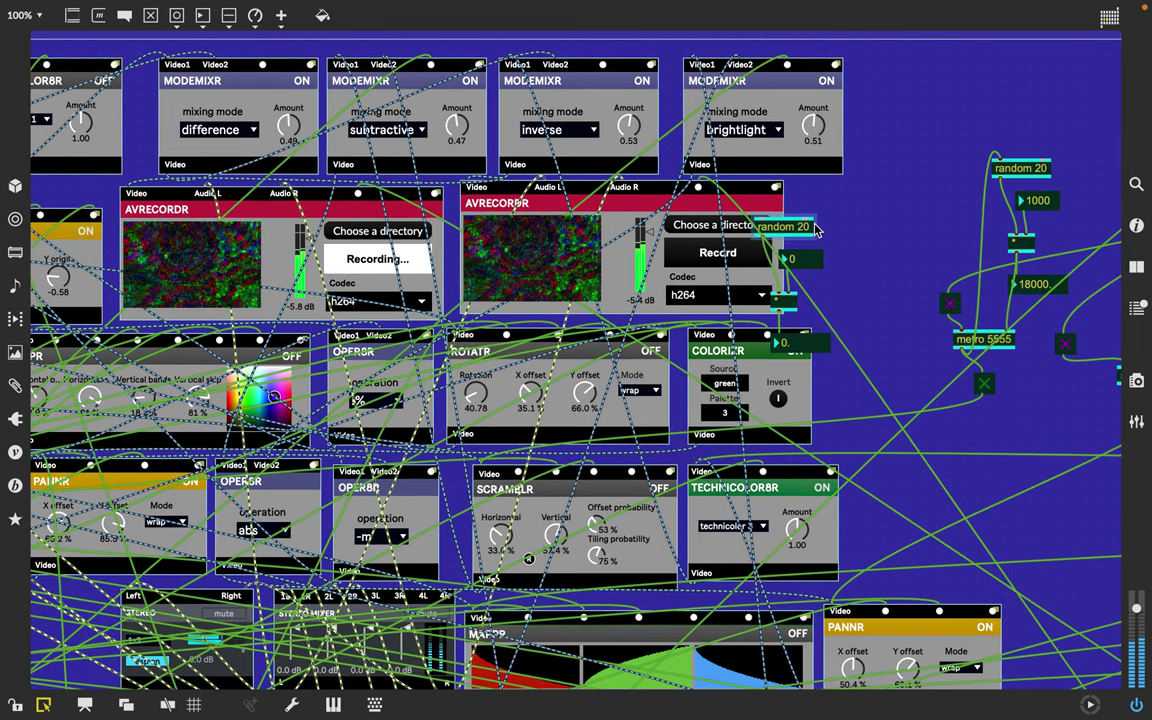
{"action": "left_click_drag", "start_coordinate": [800, 224], "coordinate": [875, 208]}
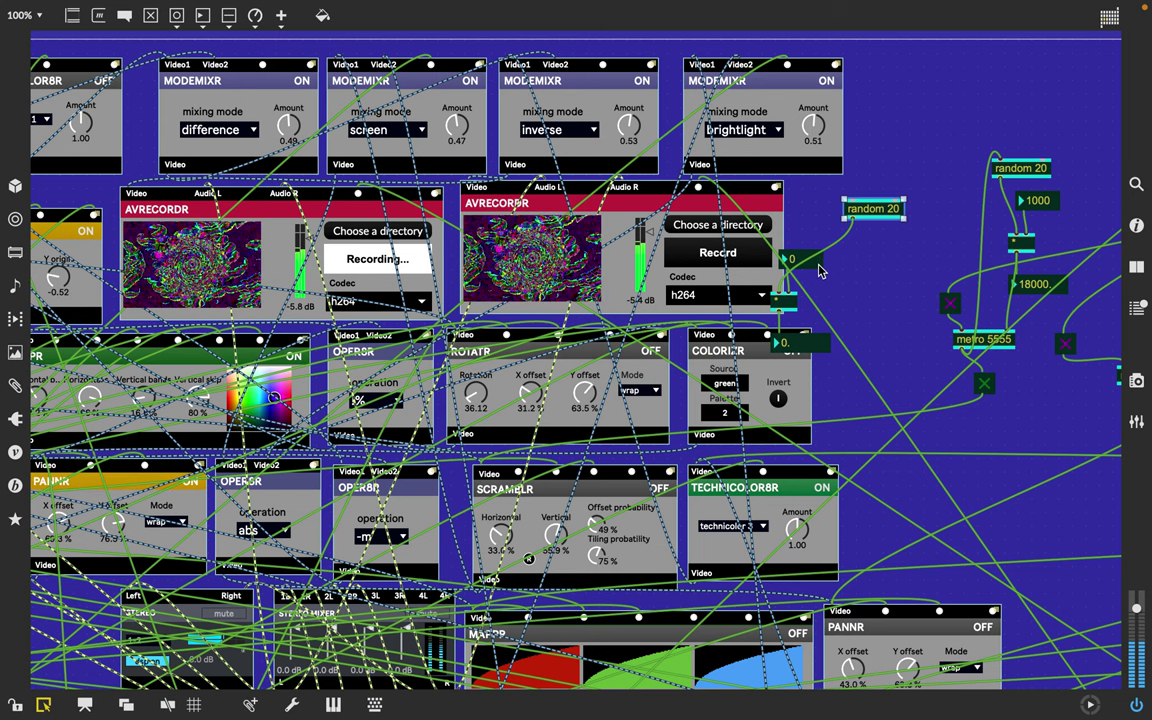
{"action": "left_click_drag", "start_coordinate": [836, 267], "coordinate": [905, 261]}
{"action": "left_click_drag", "start_coordinate": [790, 302], "coordinate": [900, 305]}
{"action": "left_click_drag", "start_coordinate": [790, 342], "coordinate": [876, 200]}
{"action": "key", "text": "Delete"}
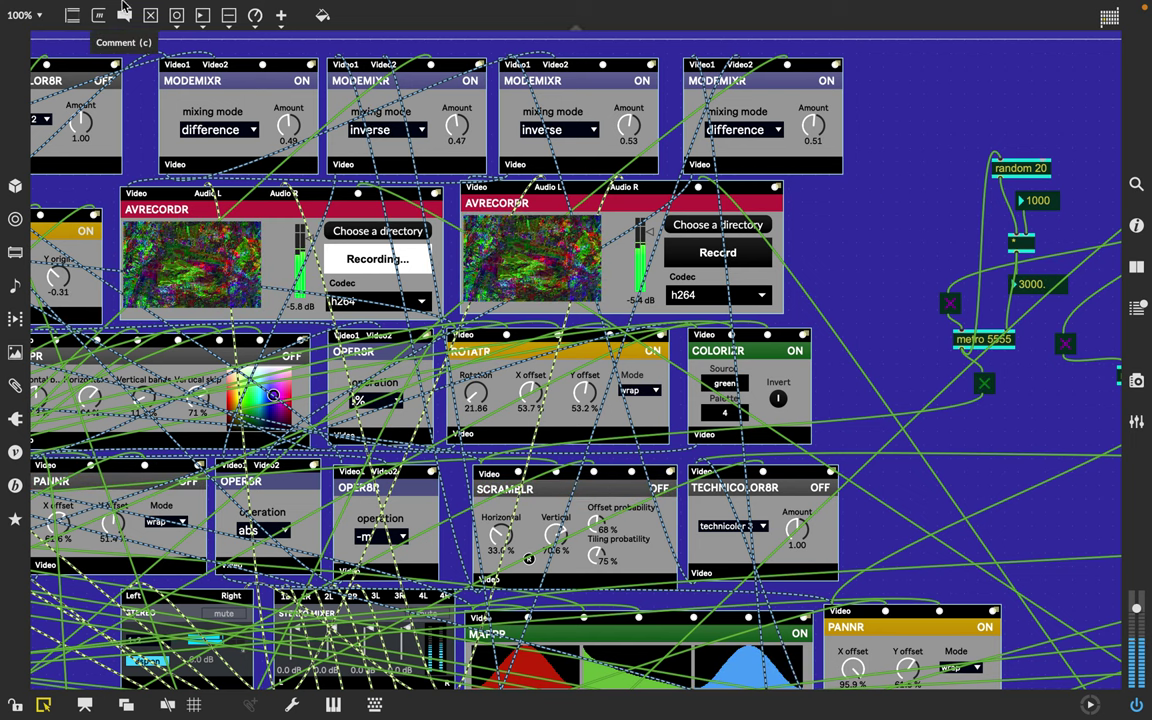
Save the random time loops 1 patch.
{"action": "mouse_move", "coordinate": [120, 4]}
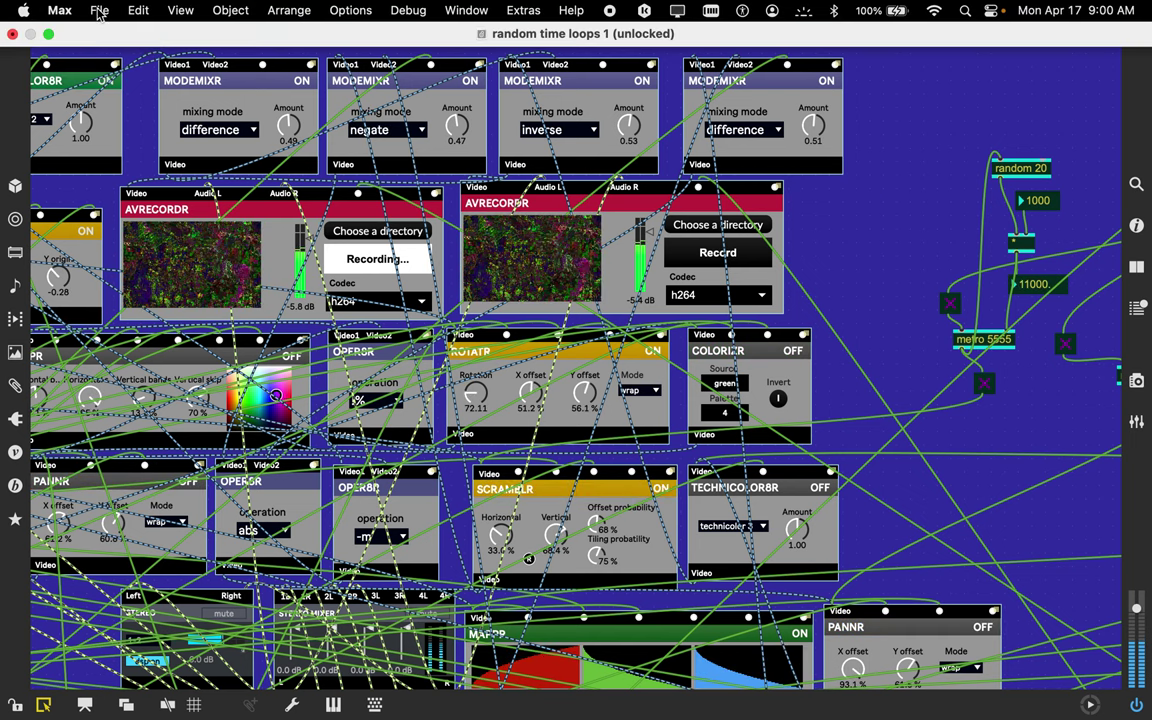
{"action": "left_click", "coordinate": [99, 10]}
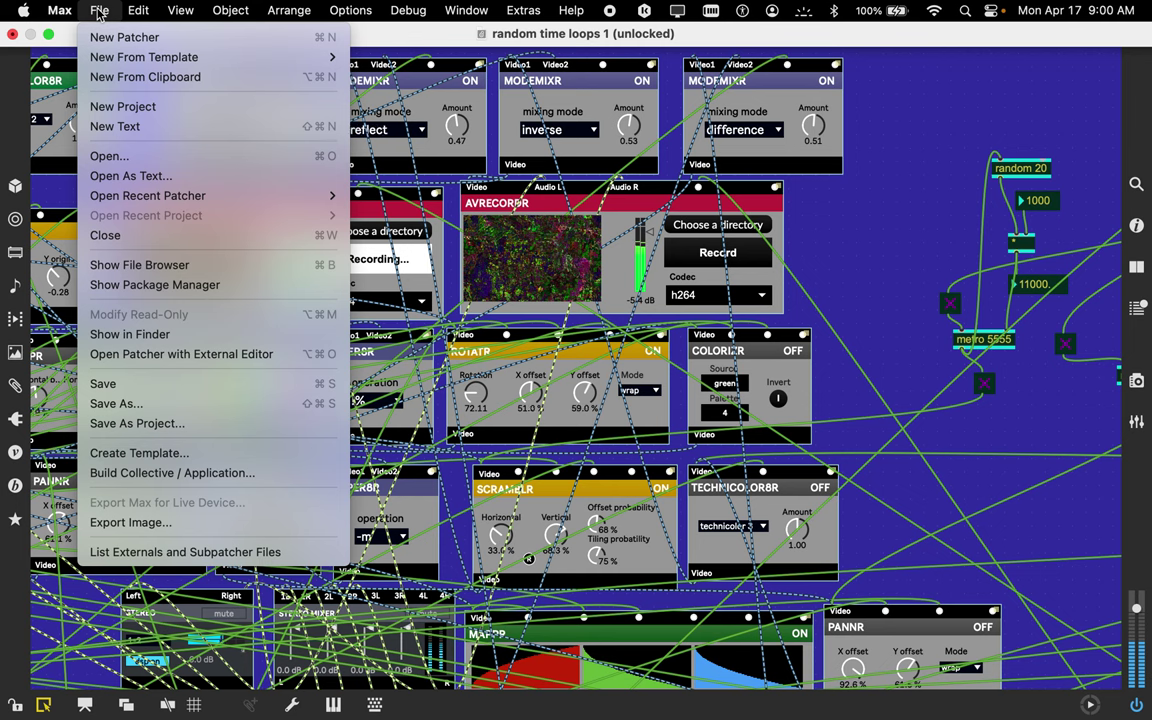
{"action": "left_click", "coordinate": [123, 384]}
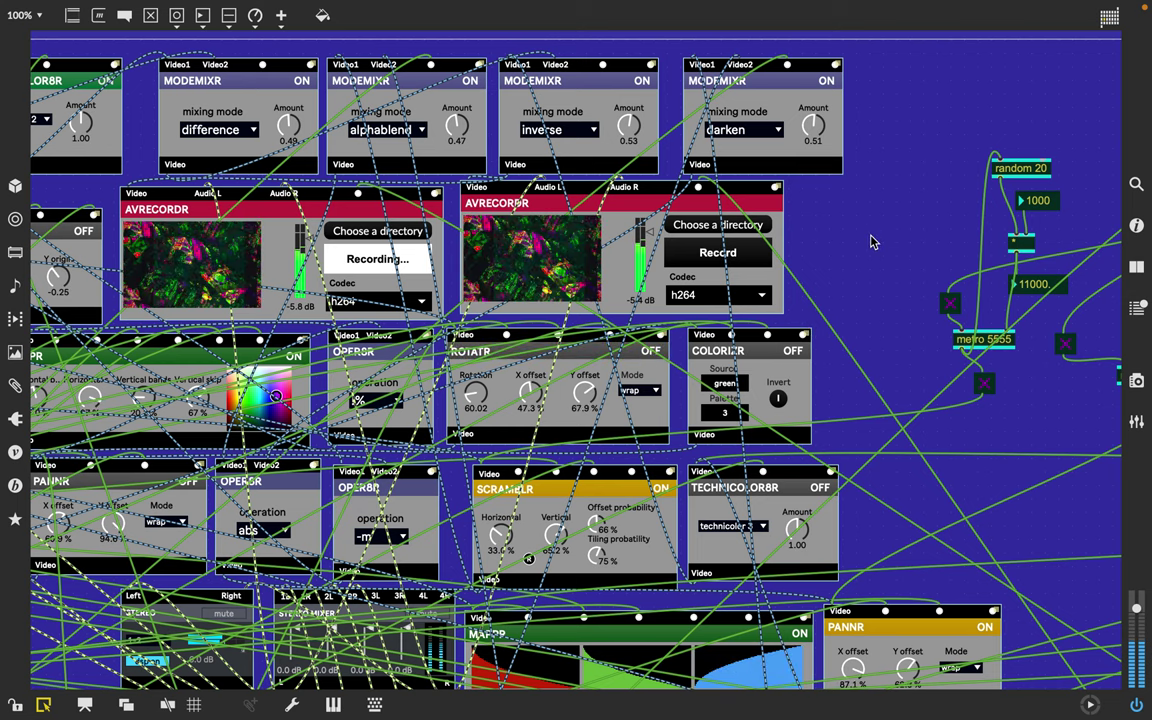
Examine the metro and random timing chains around the start button and the effect modules above them.
{"action": "scroll", "coordinate": [871, 242], "scroll_direction": "down", "scroll_amount": 2}
{"action": "scroll", "coordinate": [871, 242], "scroll_direction": "down", "scroll_amount": 10}
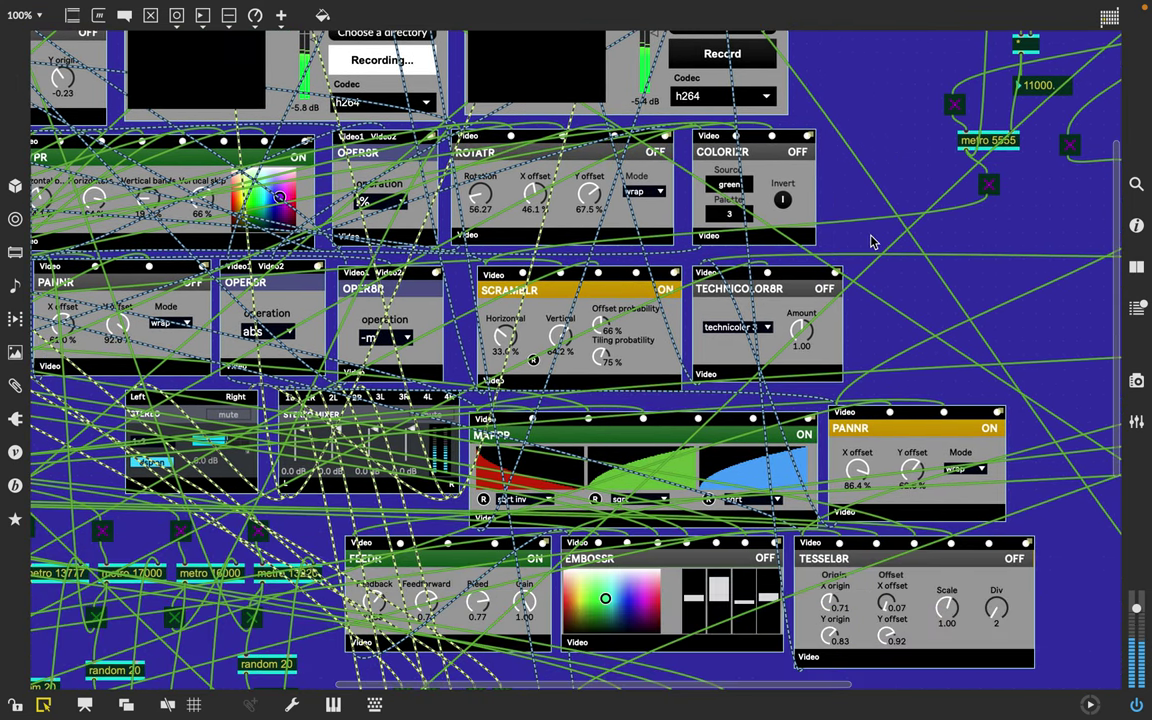
{"action": "scroll", "coordinate": [871, 242], "scroll_direction": "left", "scroll_amount": 10}
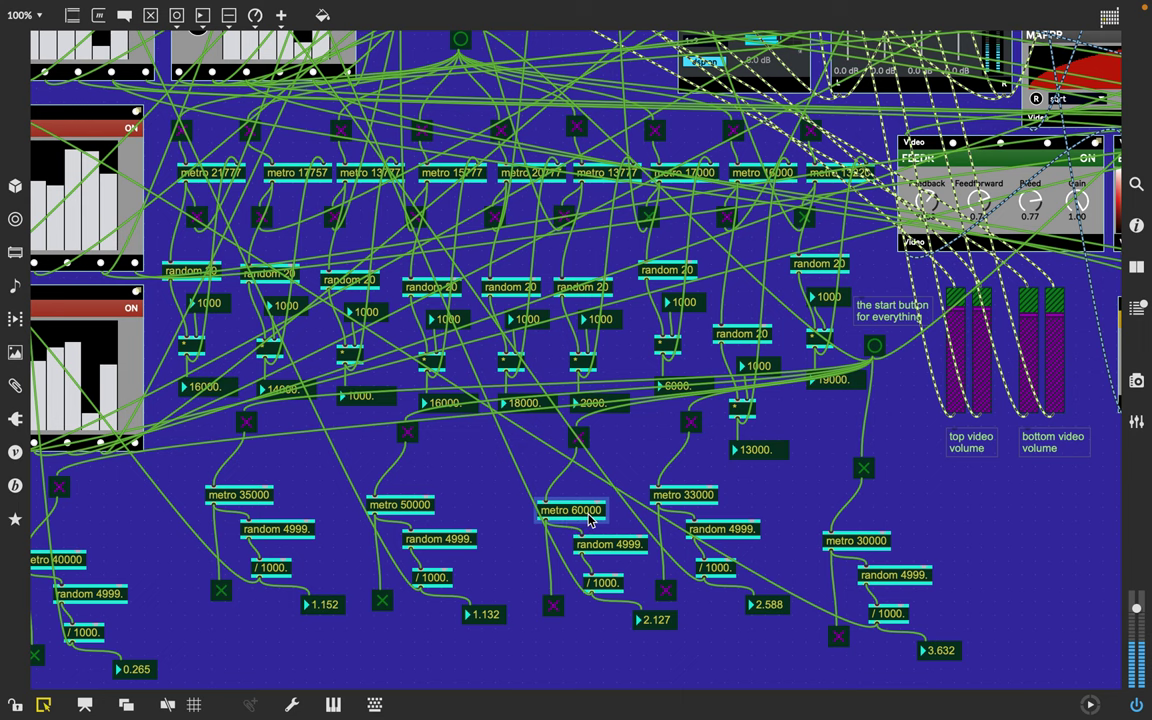
{"action": "scroll", "coordinate": [590, 520], "scroll_direction": "up", "scroll_amount": 5}
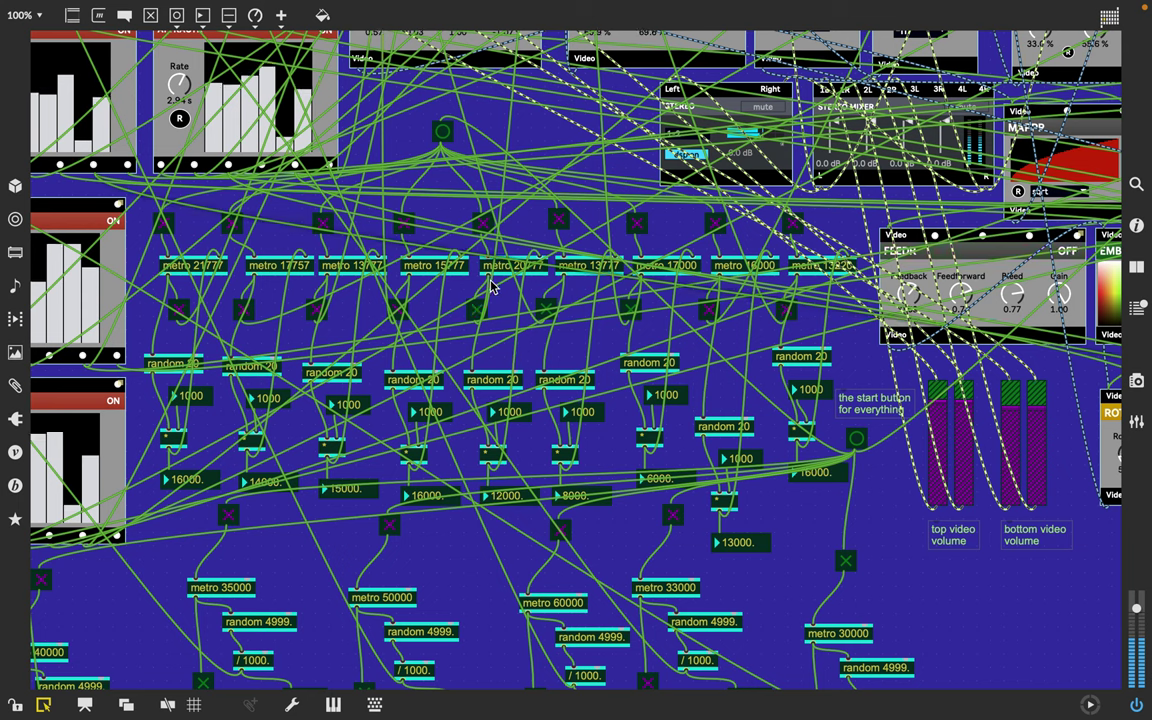
{"action": "scroll", "coordinate": [475, 320], "scroll_direction": "up", "scroll_amount": 12}
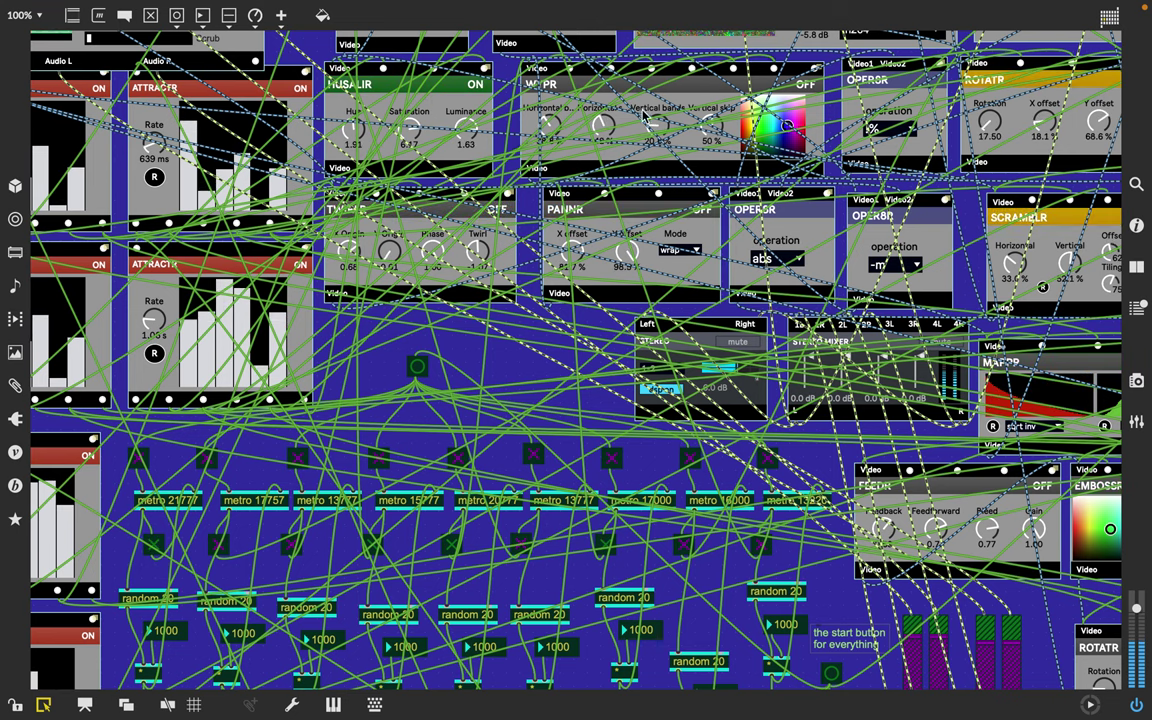
{"action": "scroll", "coordinate": [668, 108], "scroll_direction": "up", "scroll_amount": 5}
{"action": "scroll", "coordinate": [668, 108], "scroll_direction": "right", "scroll_amount": 3}
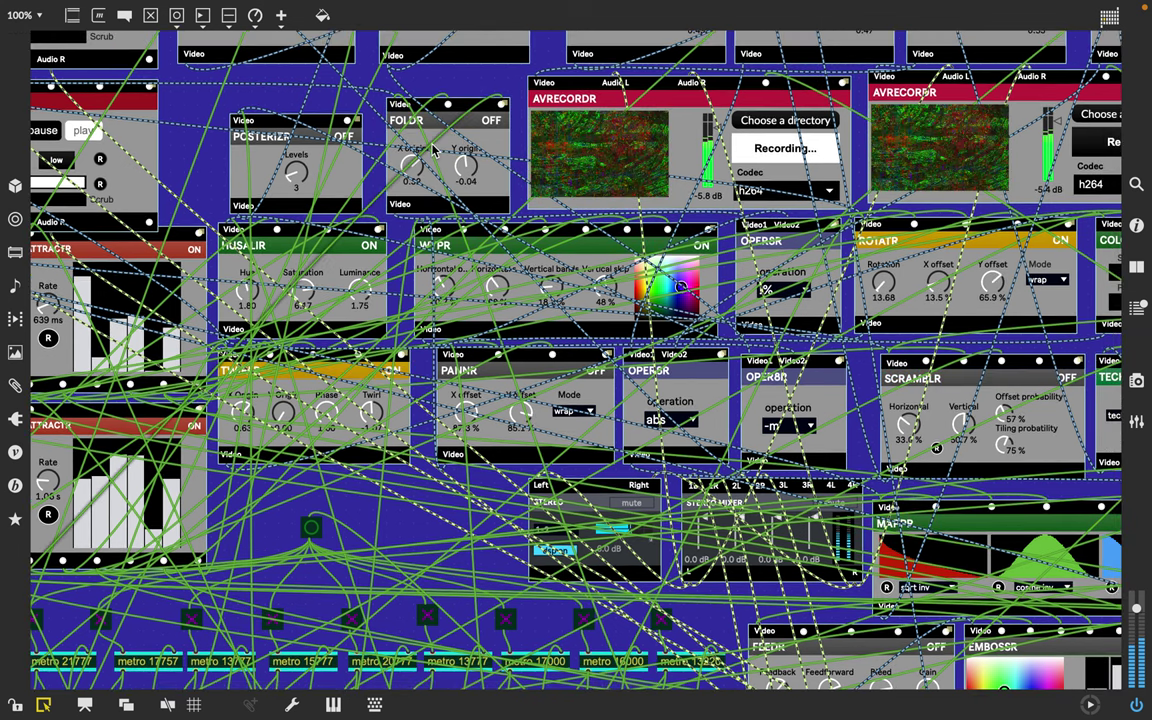
{"action": "scroll", "coordinate": [432, 147], "scroll_direction": "up", "scroll_amount": 3}
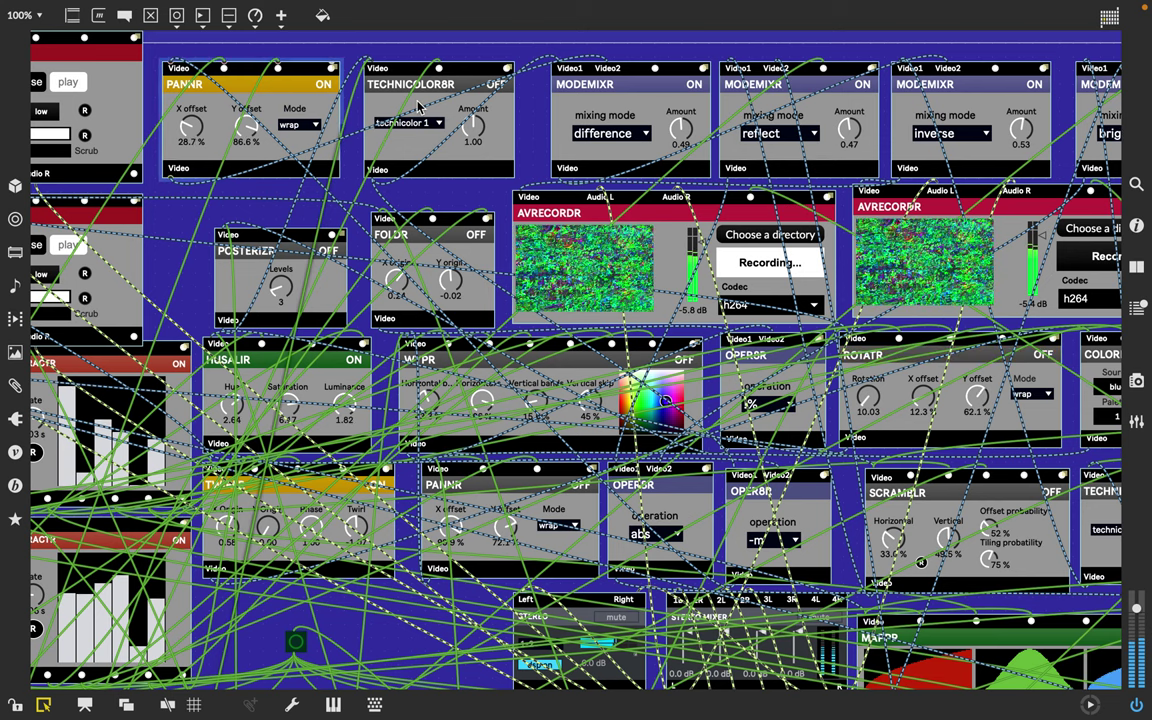
{"action": "scroll", "coordinate": [449, 176], "scroll_direction": "down", "scroll_amount": 15}
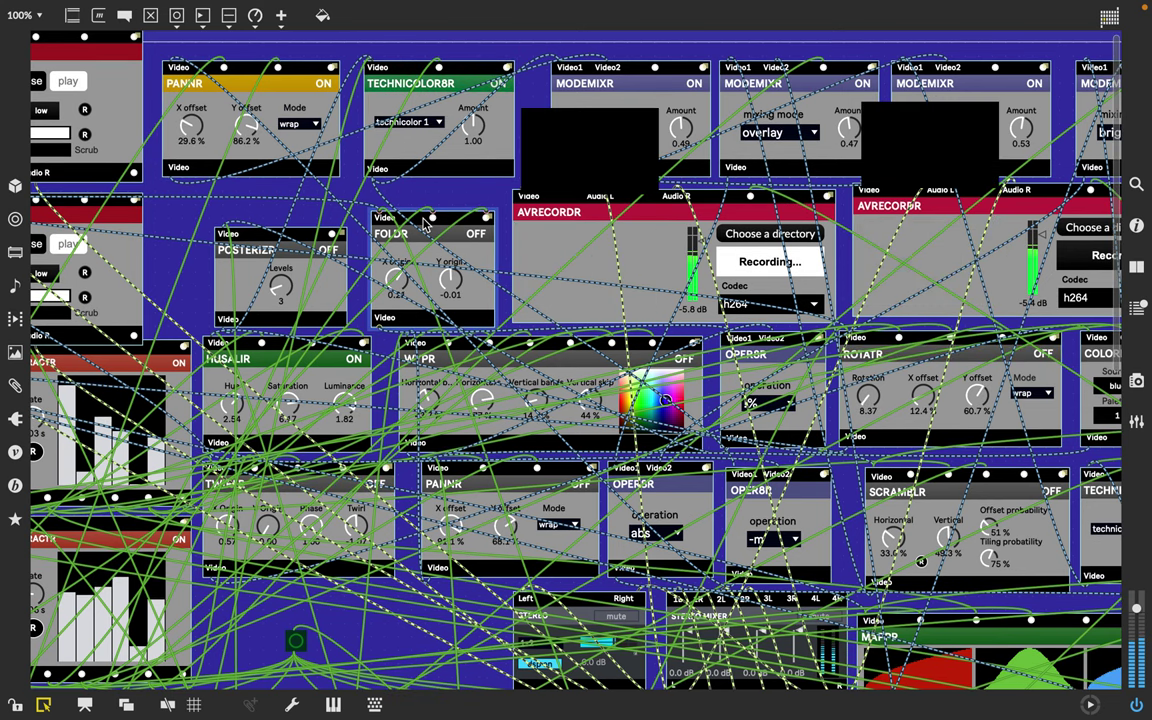
{"action": "scroll", "coordinate": [424, 222], "scroll_direction": "up", "scroll_amount": 8}
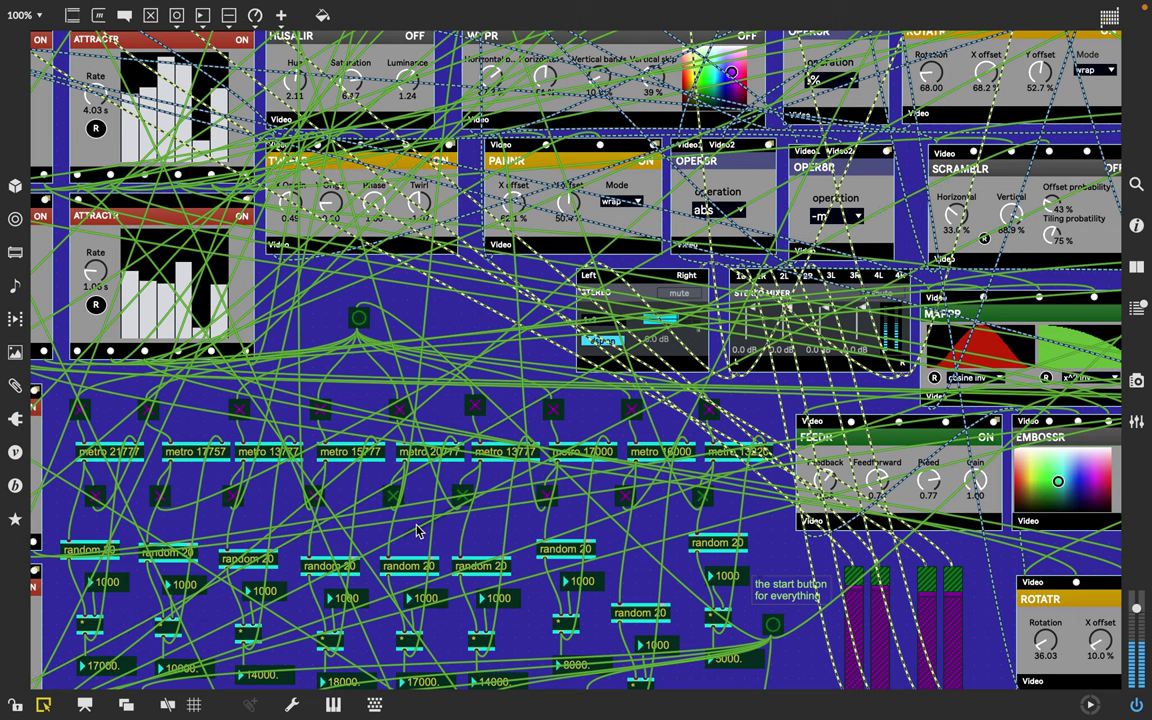
Examine the metro 549000 objects, the AVPLAYR and AVRECORDR modules, and how the recording timers connect across the patch.
{"action": "scroll", "coordinate": [430, 468], "scroll_direction": "down", "scroll_amount": 4}
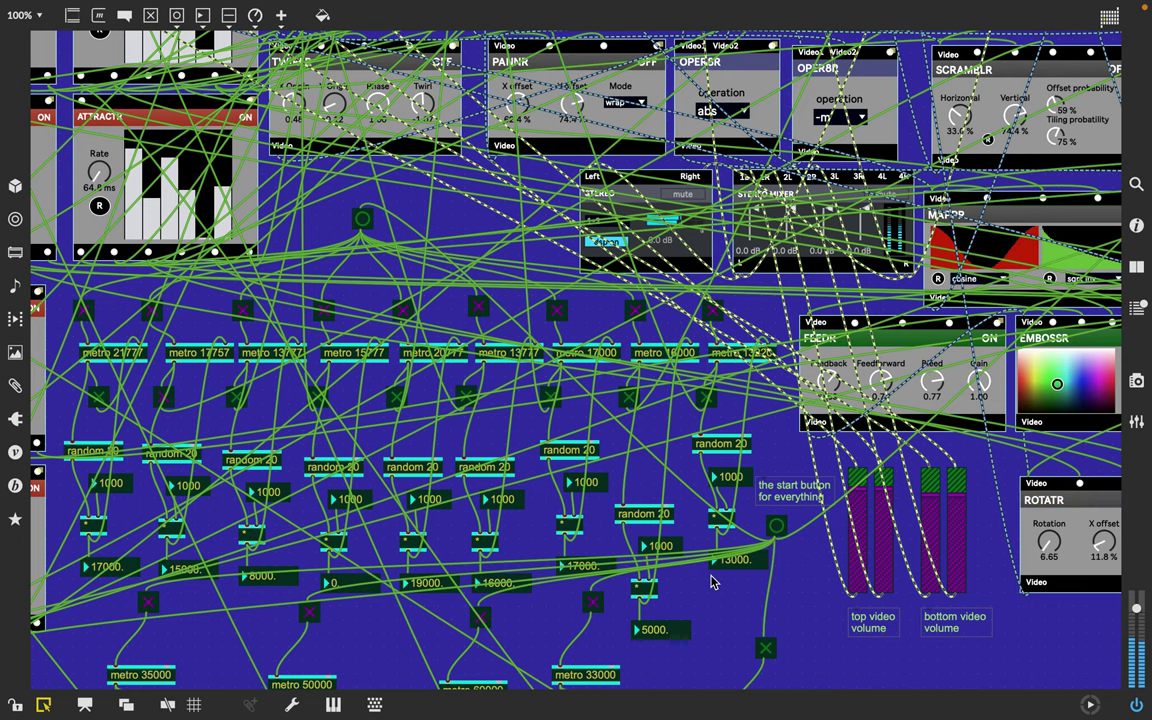
{"action": "scroll", "coordinate": [712, 583], "scroll_direction": "right", "scroll_amount": 15}
{"action": "scroll", "coordinate": [712, 583], "scroll_direction": "right", "scroll_amount": 3}
{"action": "scroll", "coordinate": [712, 583], "scroll_direction": "up", "scroll_amount": 1}
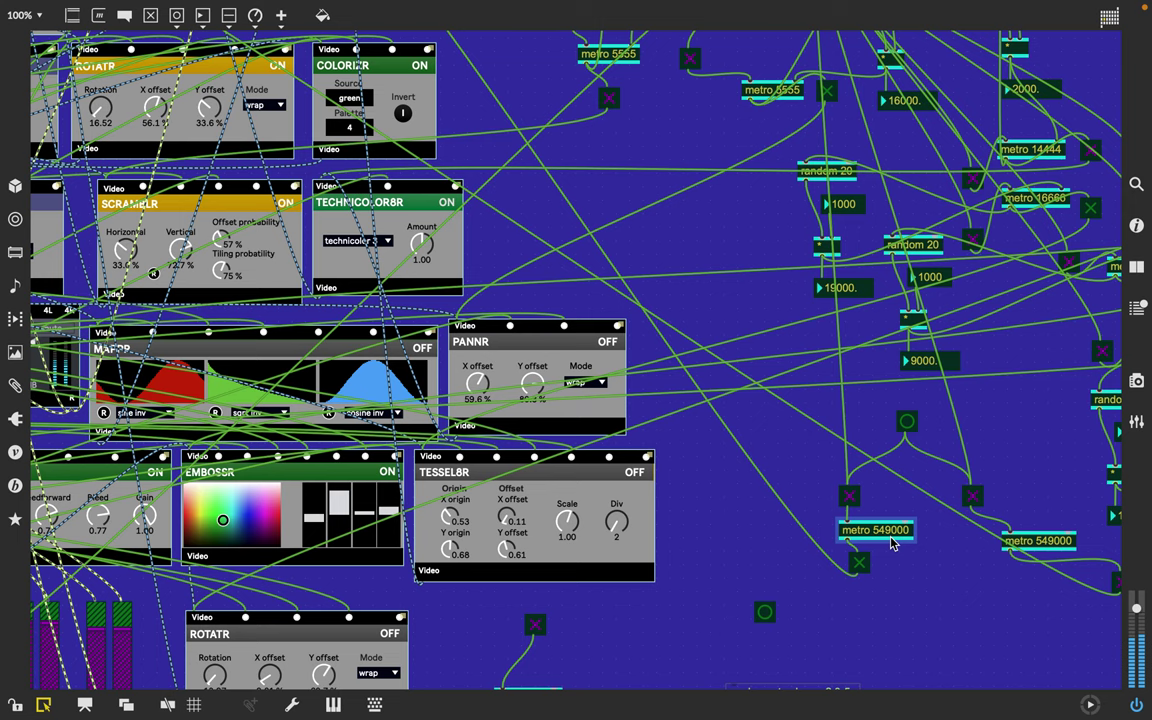
{"action": "scroll", "coordinate": [893, 543], "scroll_direction": "left", "scroll_amount": 15}
{"action": "scroll", "coordinate": [893, 543], "scroll_direction": "up", "scroll_amount": 5}
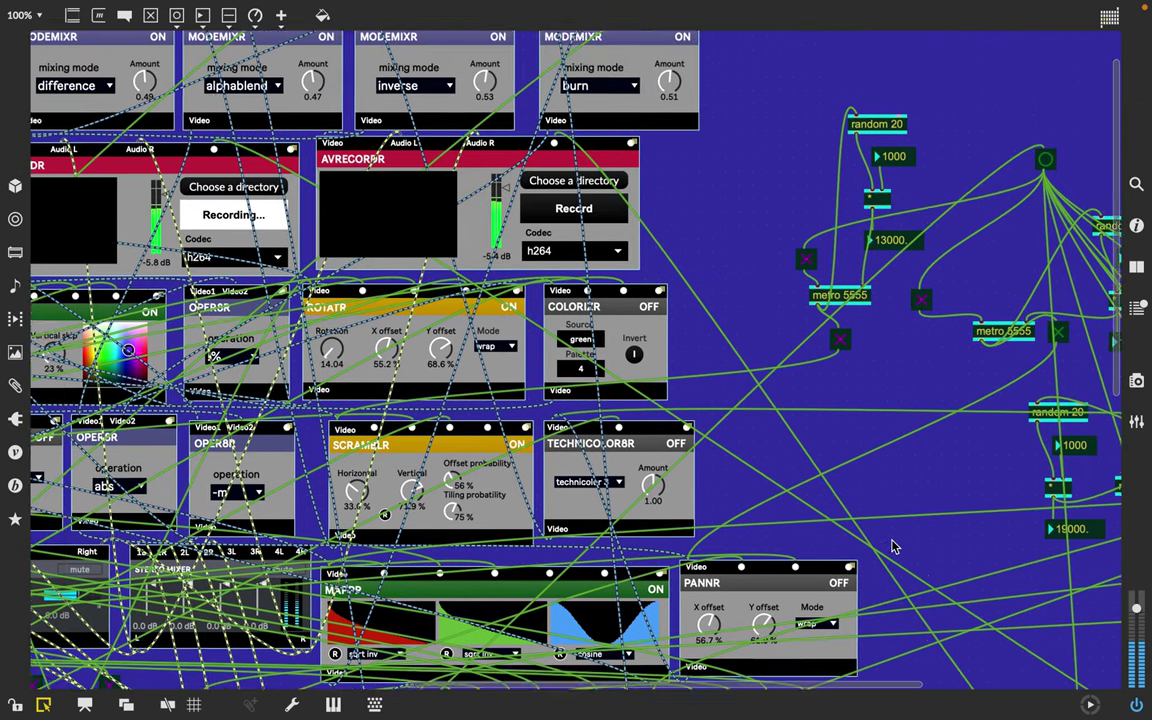
{"action": "scroll", "coordinate": [897, 547], "scroll_direction": "left", "scroll_amount": 4}
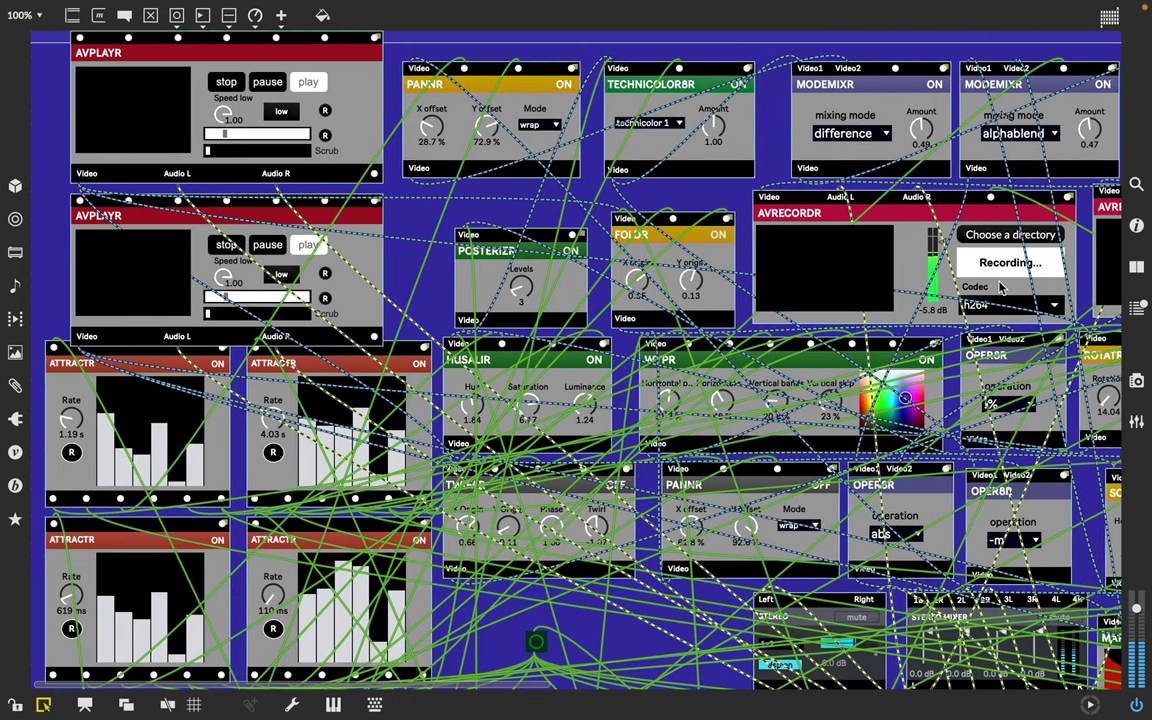
{"action": "scroll", "coordinate": [1000, 288], "scroll_direction": "right", "scroll_amount": 4}
{"action": "scroll", "coordinate": [1000, 288], "scroll_direction": "right", "scroll_amount": 3}
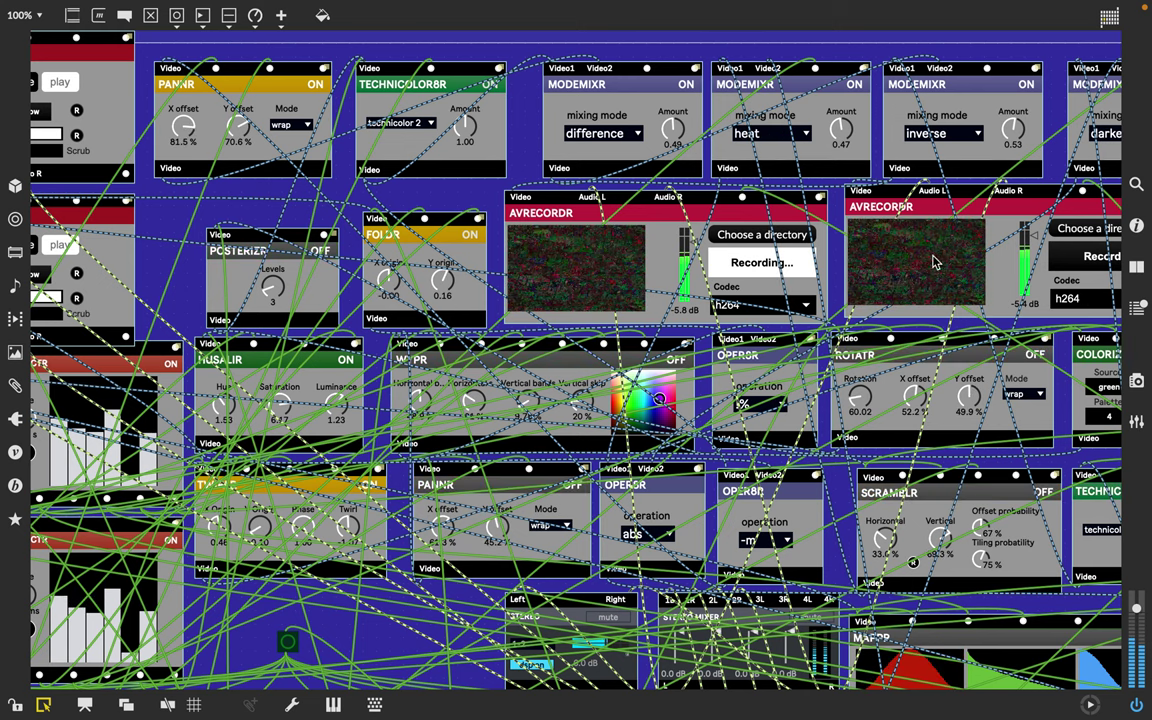
{"action": "scroll", "coordinate": [946, 277], "scroll_direction": "down", "scroll_amount": 5}
{"action": "scroll", "coordinate": [946, 277], "scroll_direction": "right", "scroll_amount": 8}
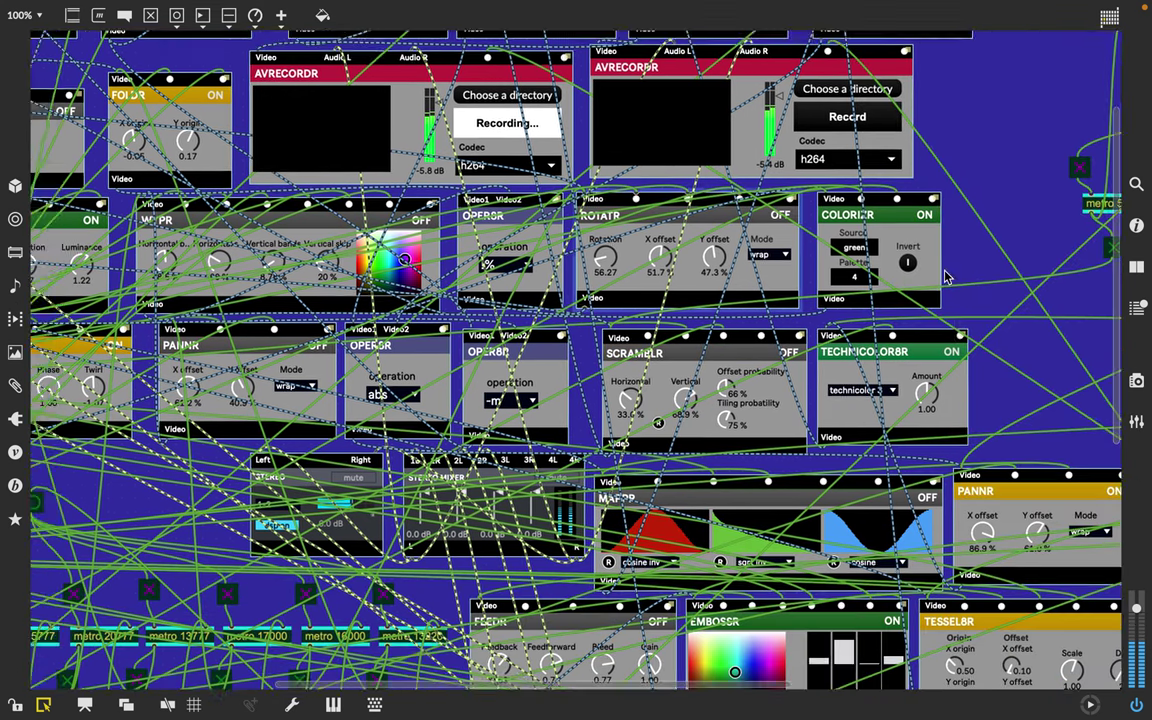
{"action": "scroll", "coordinate": [946, 277], "scroll_direction": "down", "scroll_amount": 5}
{"action": "scroll", "coordinate": [946, 277], "scroll_direction": "right", "scroll_amount": 10}
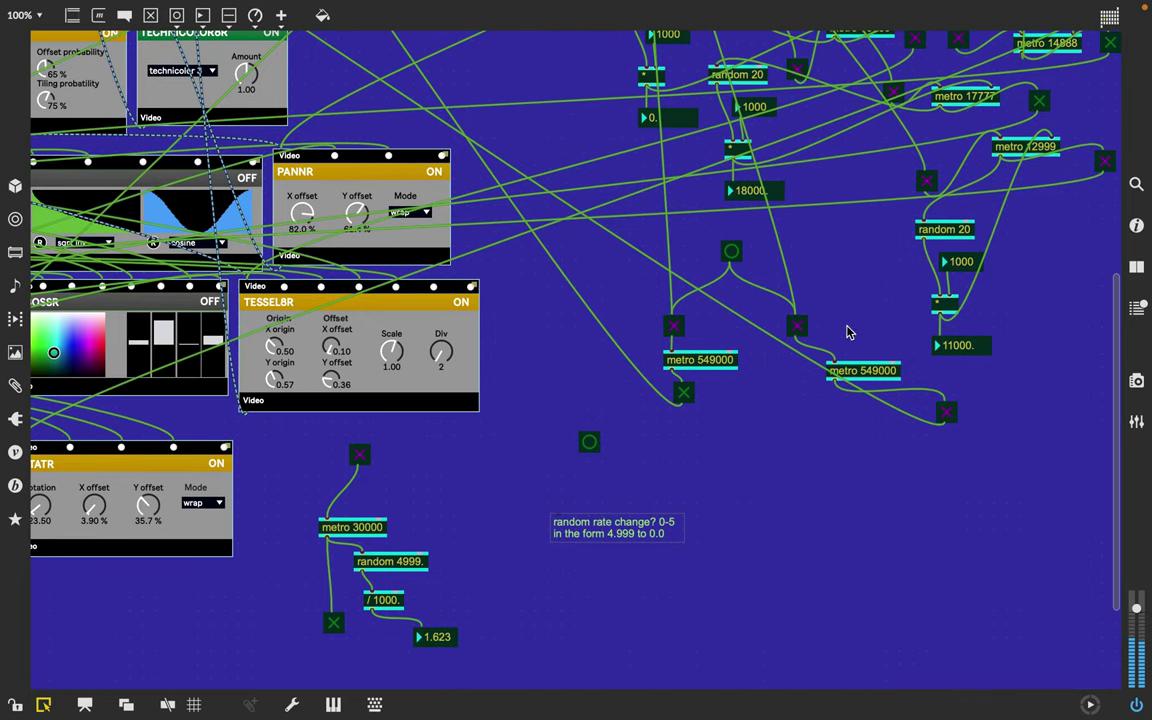
Delete the comment about the random rate change from 4.999 to 0.0.
{"action": "left_click", "coordinate": [725, 370]}
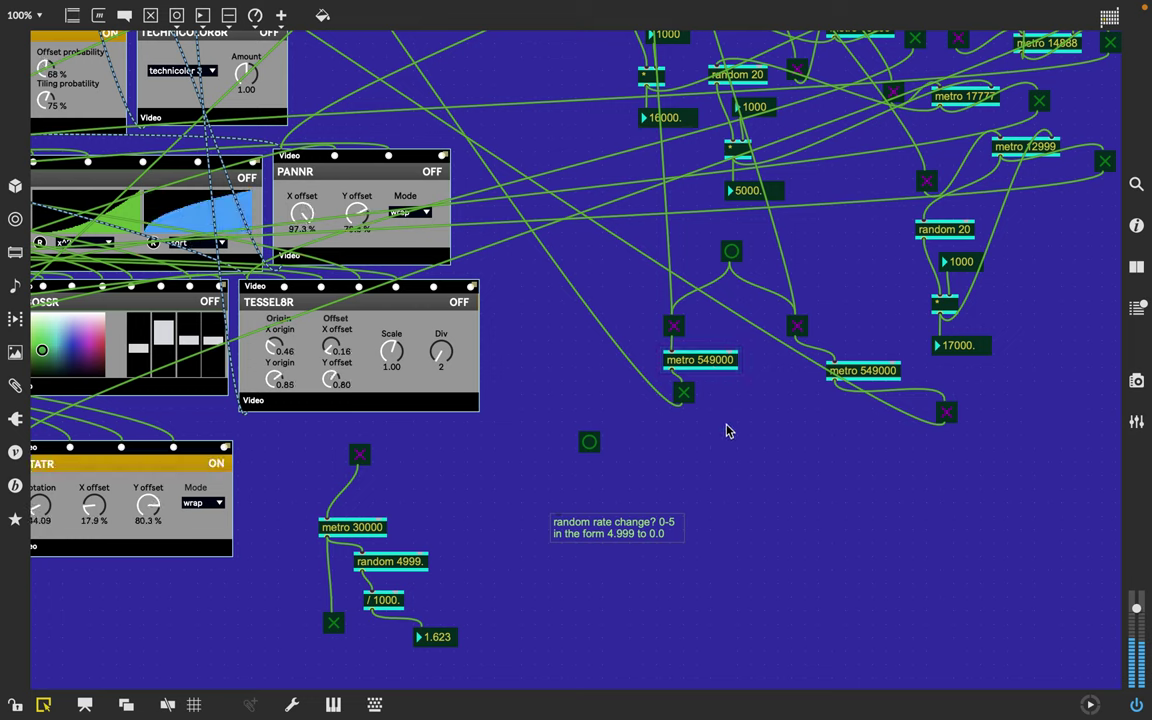
{"action": "left_click", "coordinate": [657, 540]}
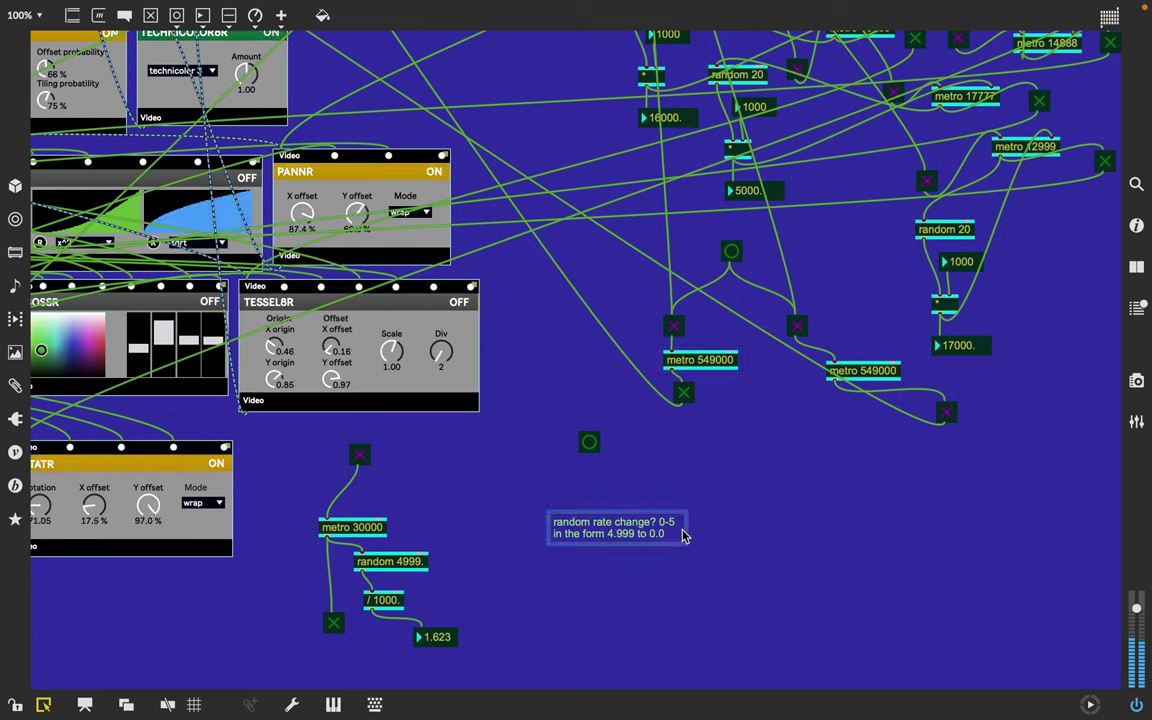
{"action": "left_click", "coordinate": [686, 535]}
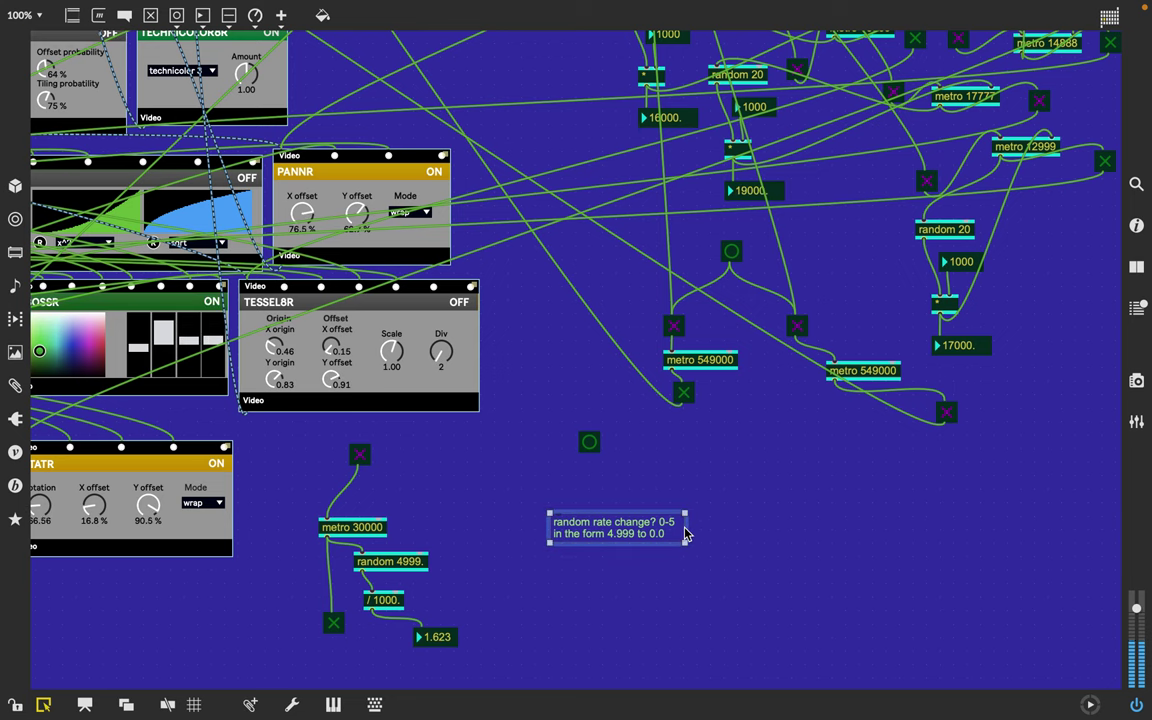
{"action": "key", "text": "BackSpace"}
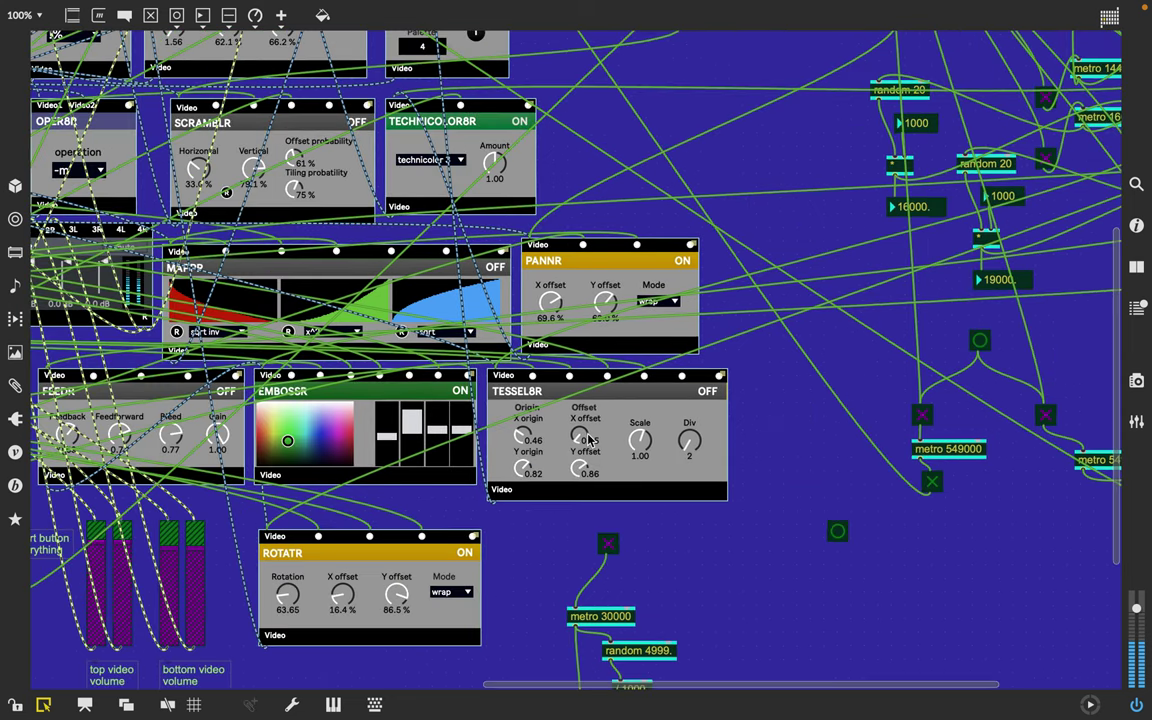
Examine the AVPLAYR and AVRECORDR modules, the top and bottom video volume sliders, and the stereo output and mixer modules.
{"action": "scroll", "coordinate": [589, 440], "scroll_direction": "left", "scroll_amount": 10}
{"action": "scroll", "coordinate": [589, 440], "scroll_direction": "up", "scroll_amount": 6}
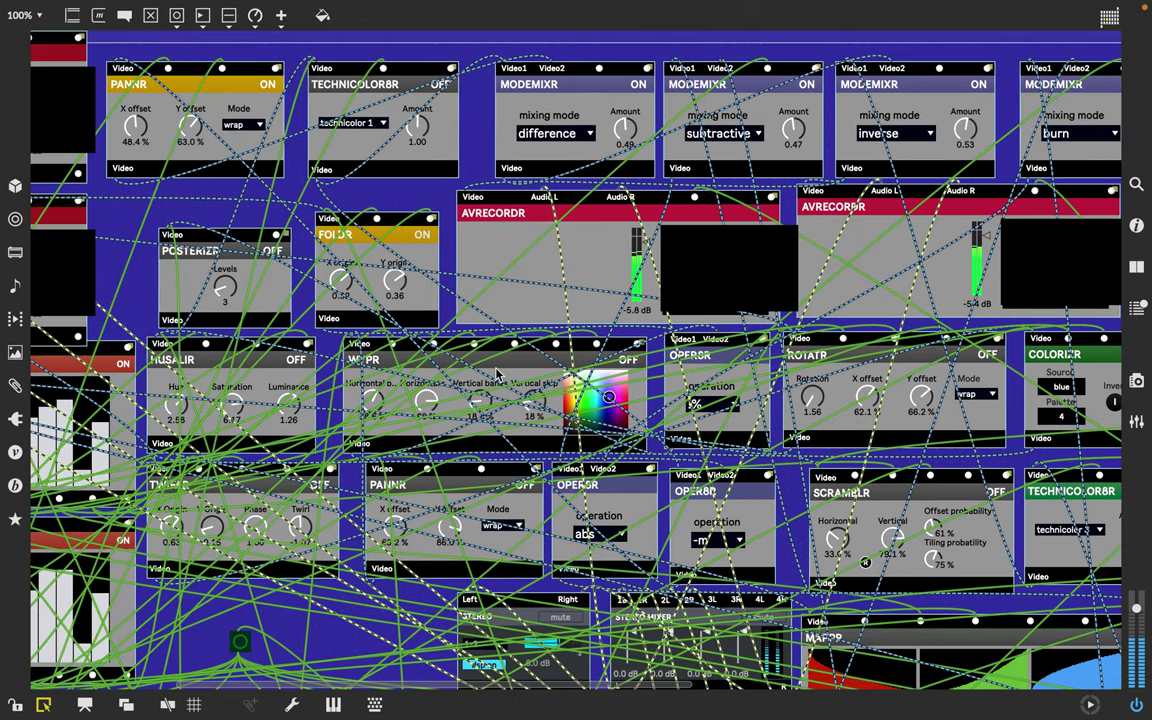
{"action": "scroll", "coordinate": [497, 375], "scroll_direction": "left", "scroll_amount": 5}
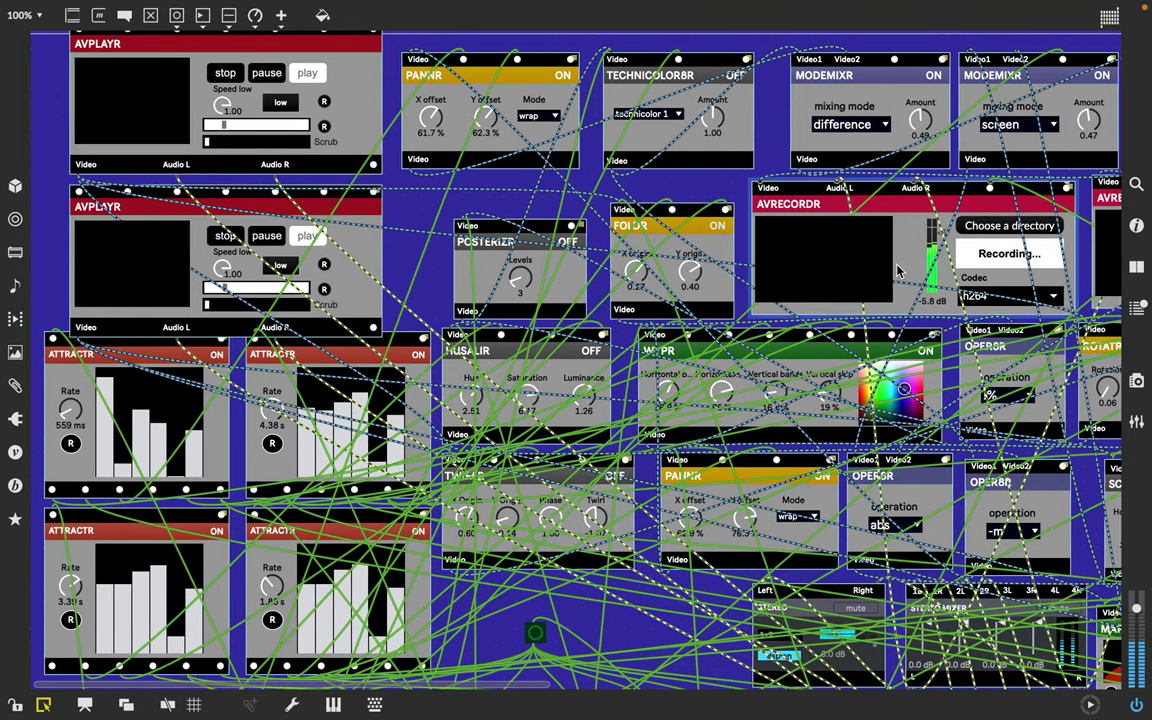
{"action": "scroll", "coordinate": [897, 270], "scroll_direction": "right", "scroll_amount": 5}
{"action": "scroll", "coordinate": [897, 270], "scroll_direction": "down", "scroll_amount": 7}
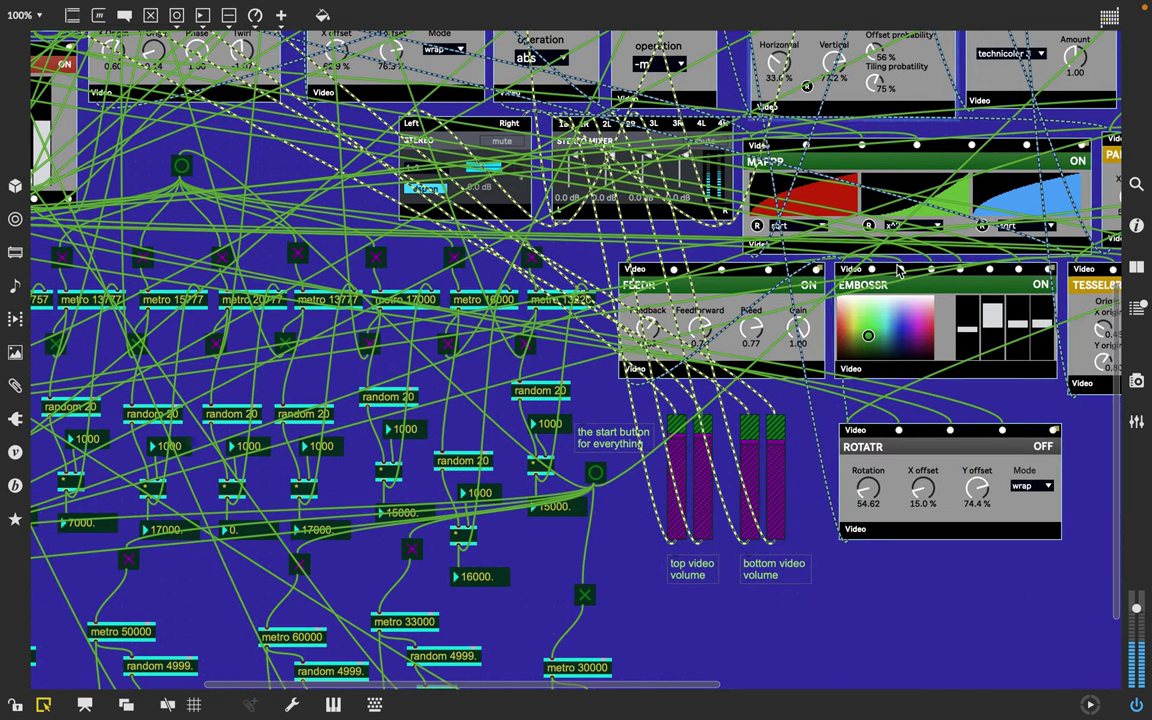
{"action": "scroll", "coordinate": [897, 270], "scroll_direction": "down", "scroll_amount": 2}
{"action": "scroll", "coordinate": [897, 270], "scroll_direction": "right", "scroll_amount": 1}
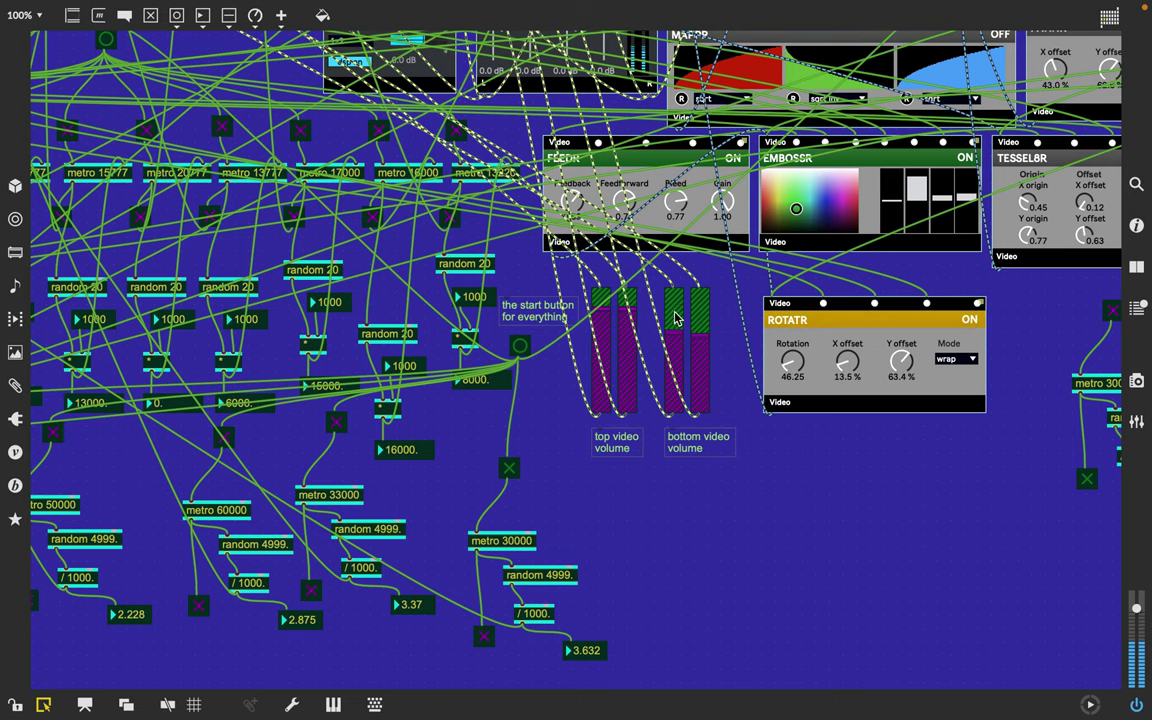
{"action": "scroll", "coordinate": [672, 312], "scroll_direction": "right", "scroll_amount": 1}
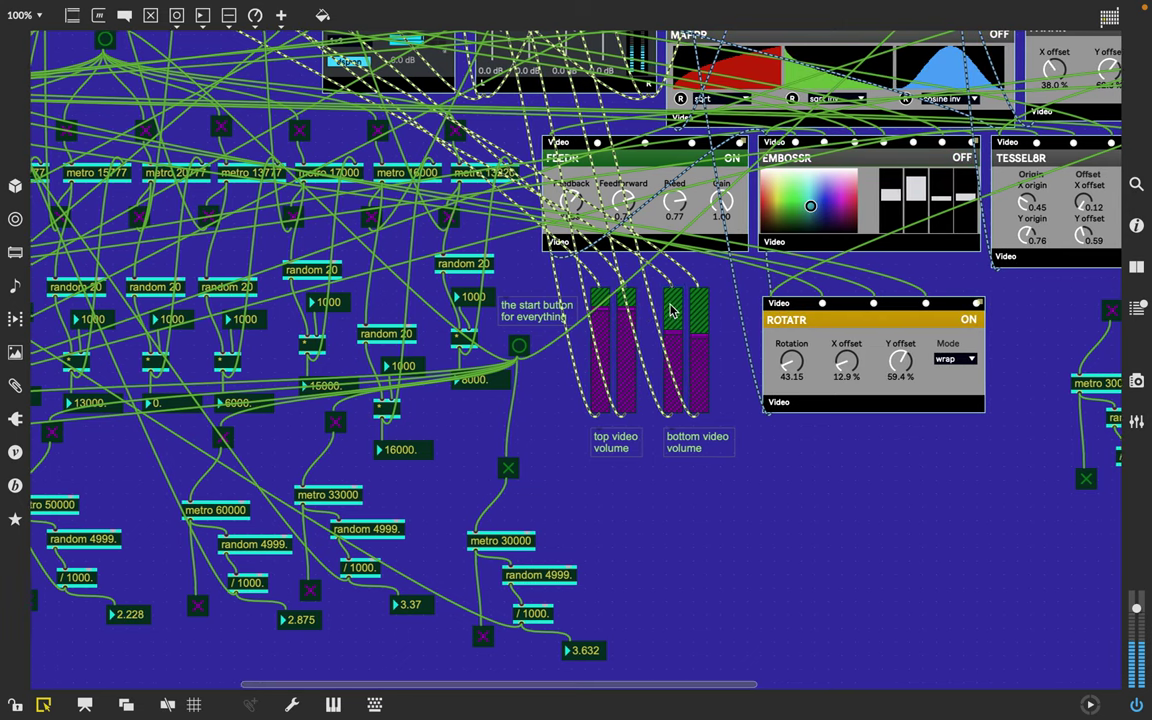
{"action": "scroll", "coordinate": [672, 312], "scroll_direction": "left", "scroll_amount": 1}
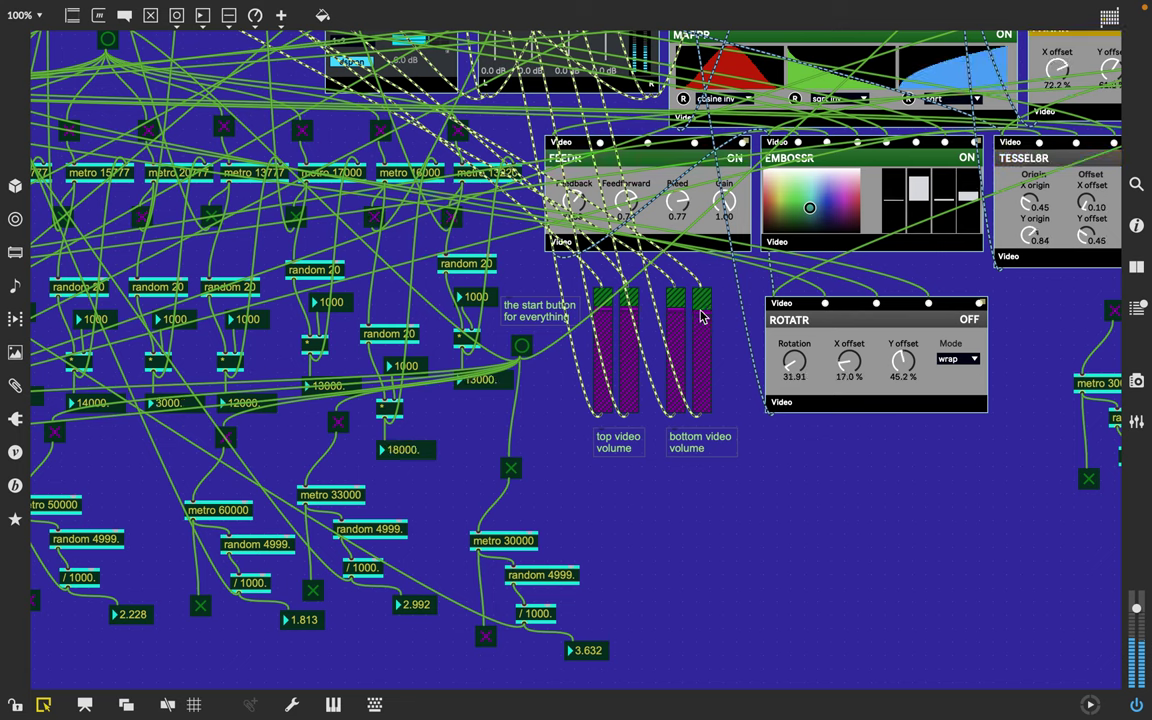
{"action": "scroll", "coordinate": [630, 277], "scroll_direction": "up", "scroll_amount": 2}
{"action": "scroll", "coordinate": [630, 277], "scroll_direction": "left", "scroll_amount": 1}
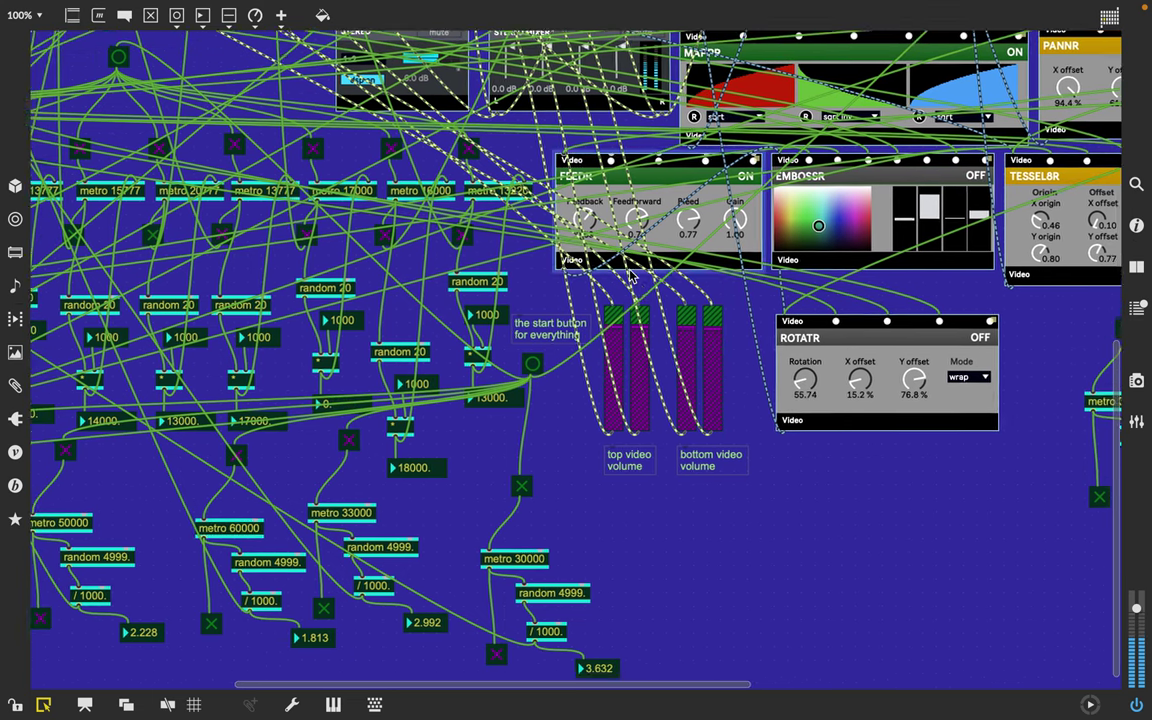
{"action": "scroll", "coordinate": [630, 277], "scroll_direction": "up", "scroll_amount": 5}
{"action": "scroll", "coordinate": [630, 277], "scroll_direction": "left", "scroll_amount": 1}
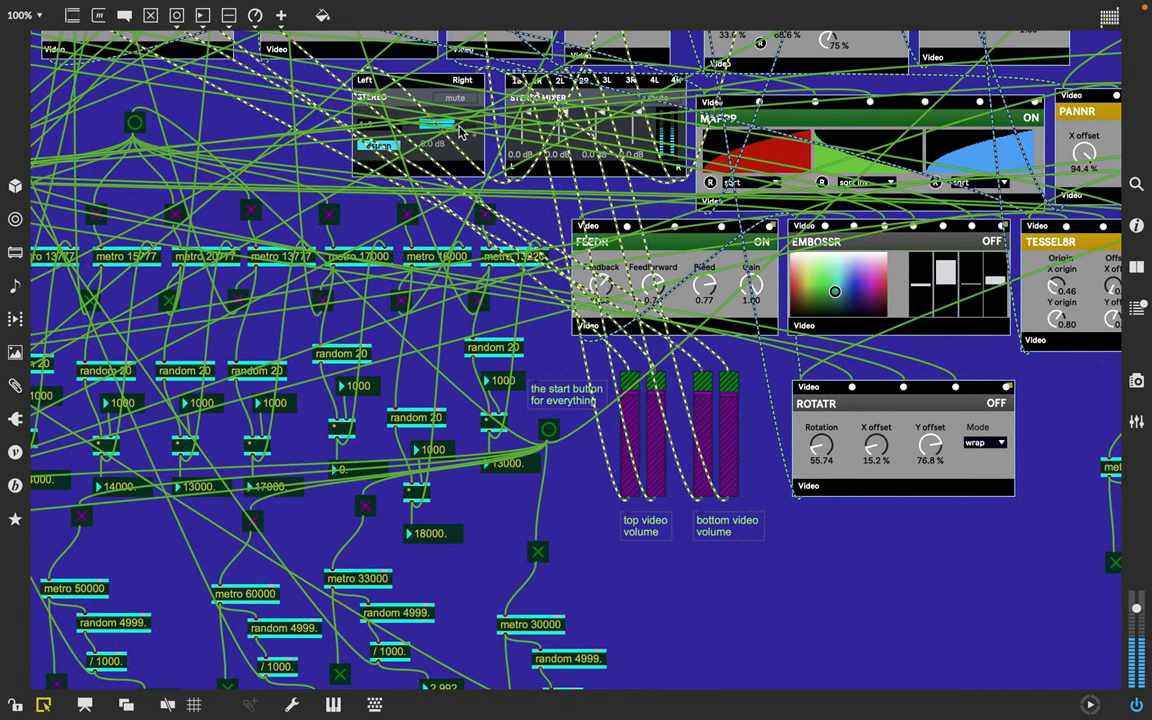
Lock the patch and set the operation of the OPER8R module beside the lower PANNR to max.
{"action": "left_click", "coordinate": [15, 706]}
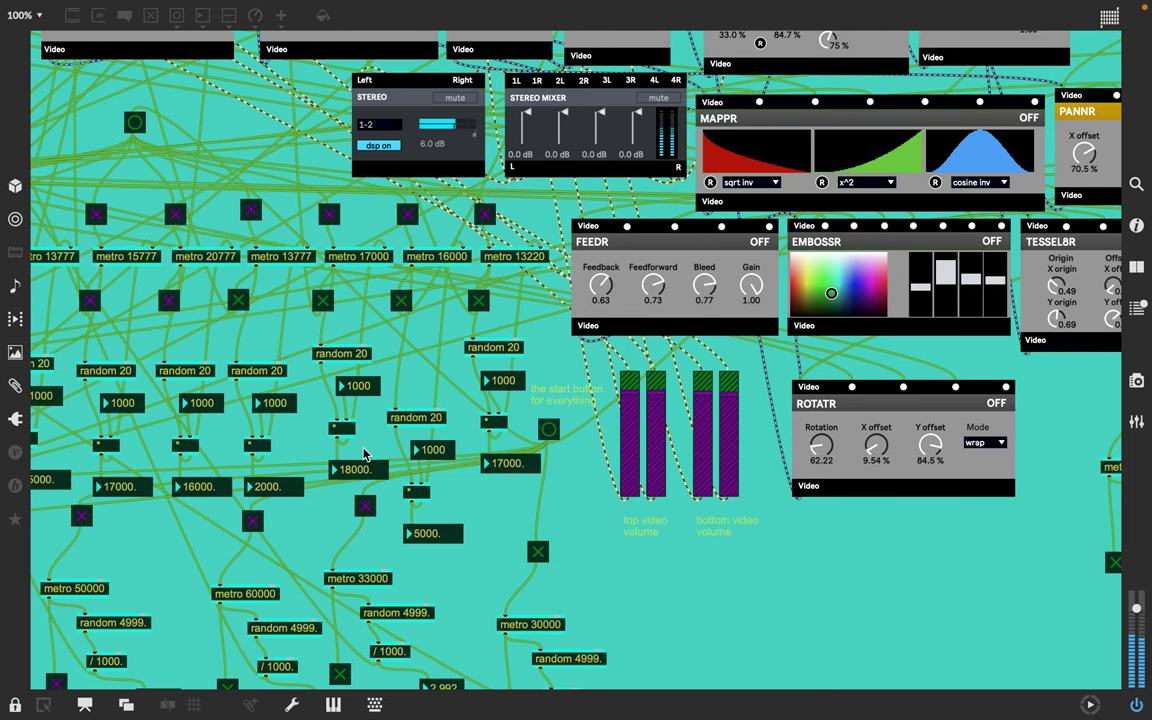
{"action": "scroll", "coordinate": [365, 455], "scroll_direction": "left", "scroll_amount": 10}
{"action": "scroll", "coordinate": [365, 455], "scroll_direction": "up", "scroll_amount": 12}
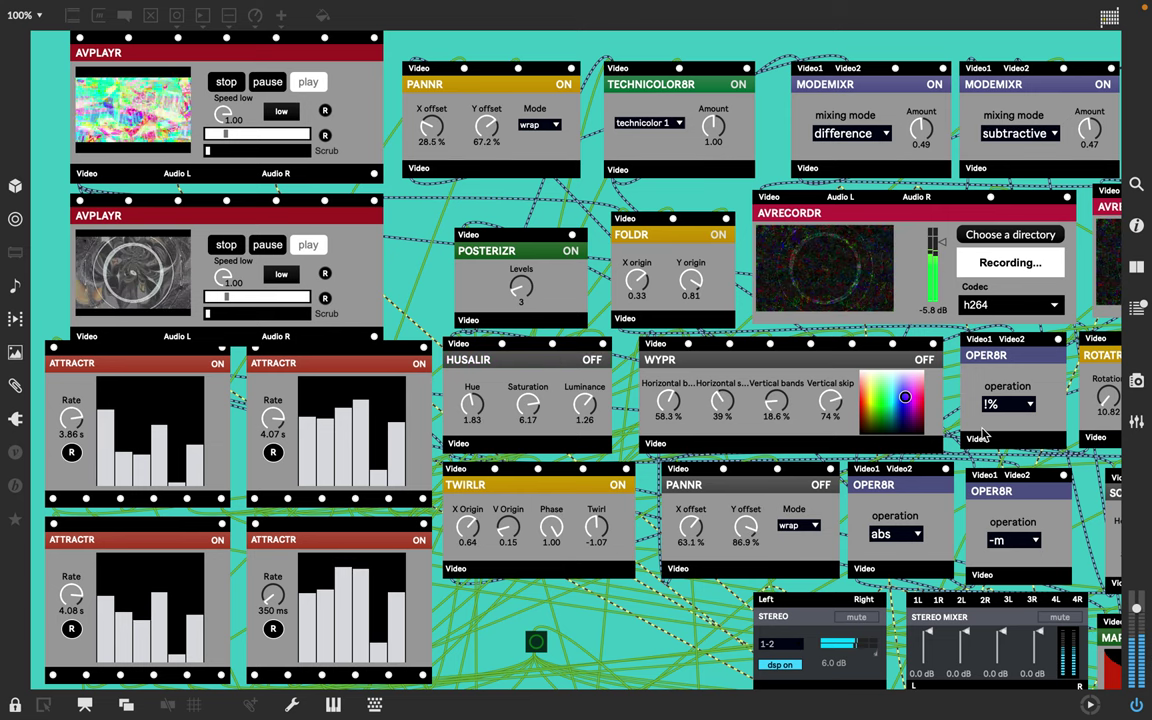
{"action": "scroll", "coordinate": [983, 433], "scroll_direction": "right", "scroll_amount": 3}
{"action": "scroll", "coordinate": [983, 433], "scroll_direction": "right", "scroll_amount": 10}
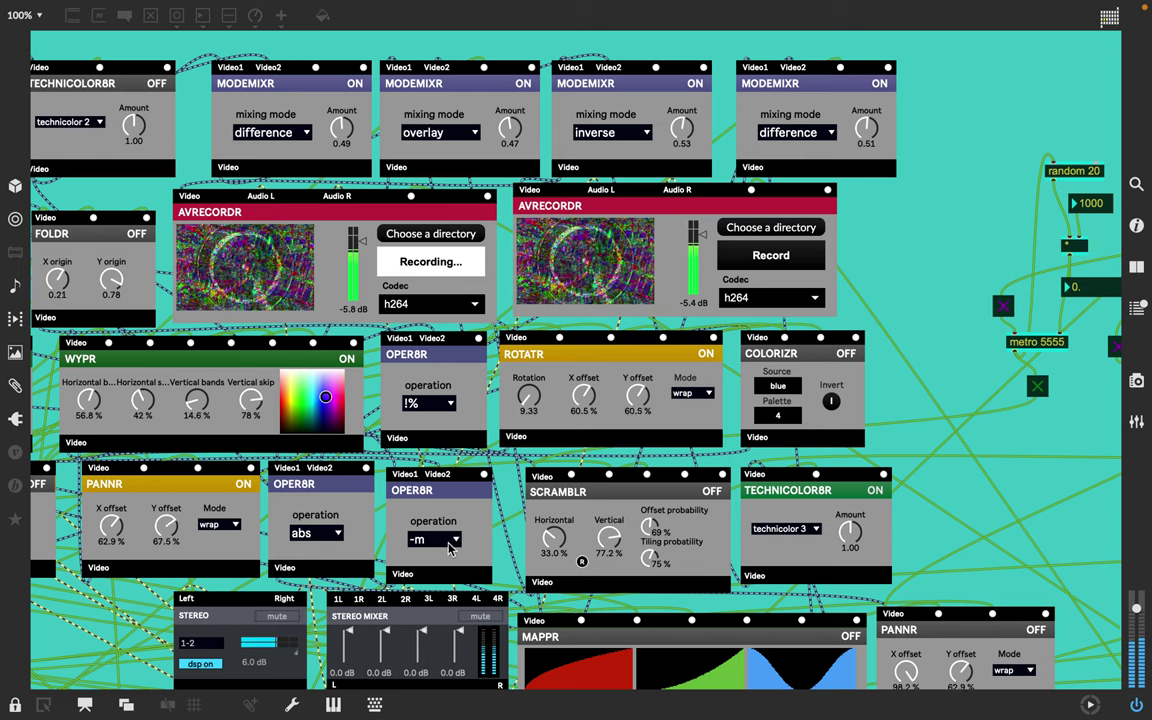
{"action": "left_click", "coordinate": [320, 535]}
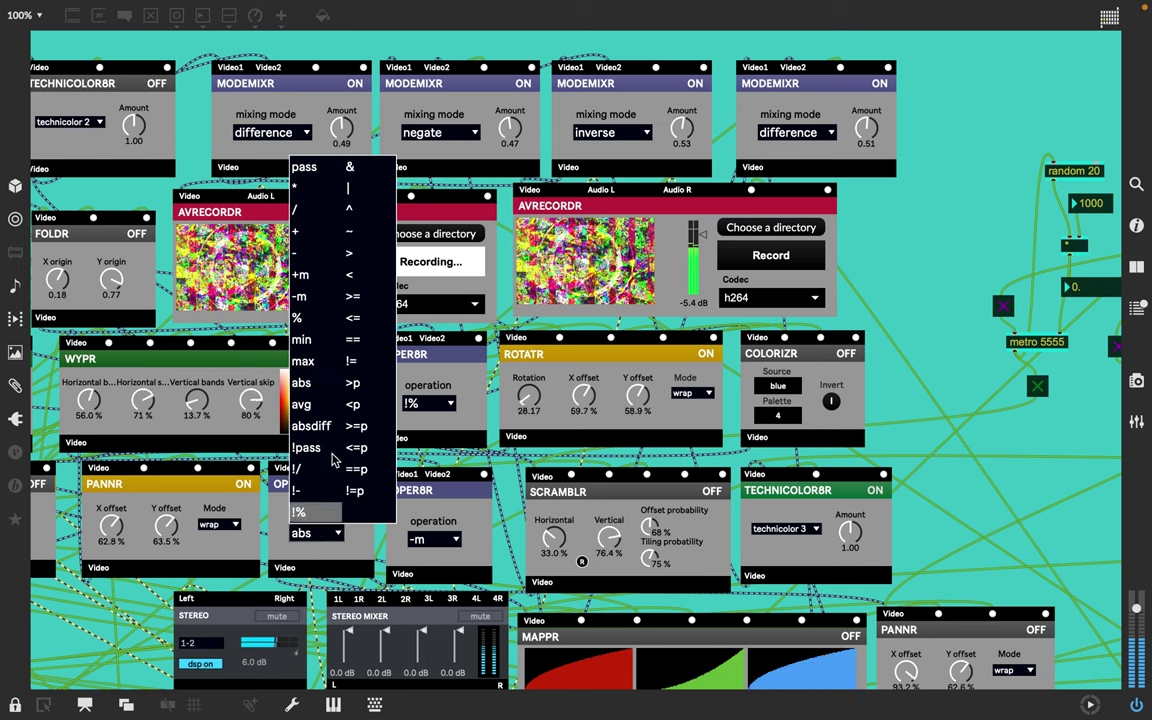
{"action": "left_click", "coordinate": [324, 370]}
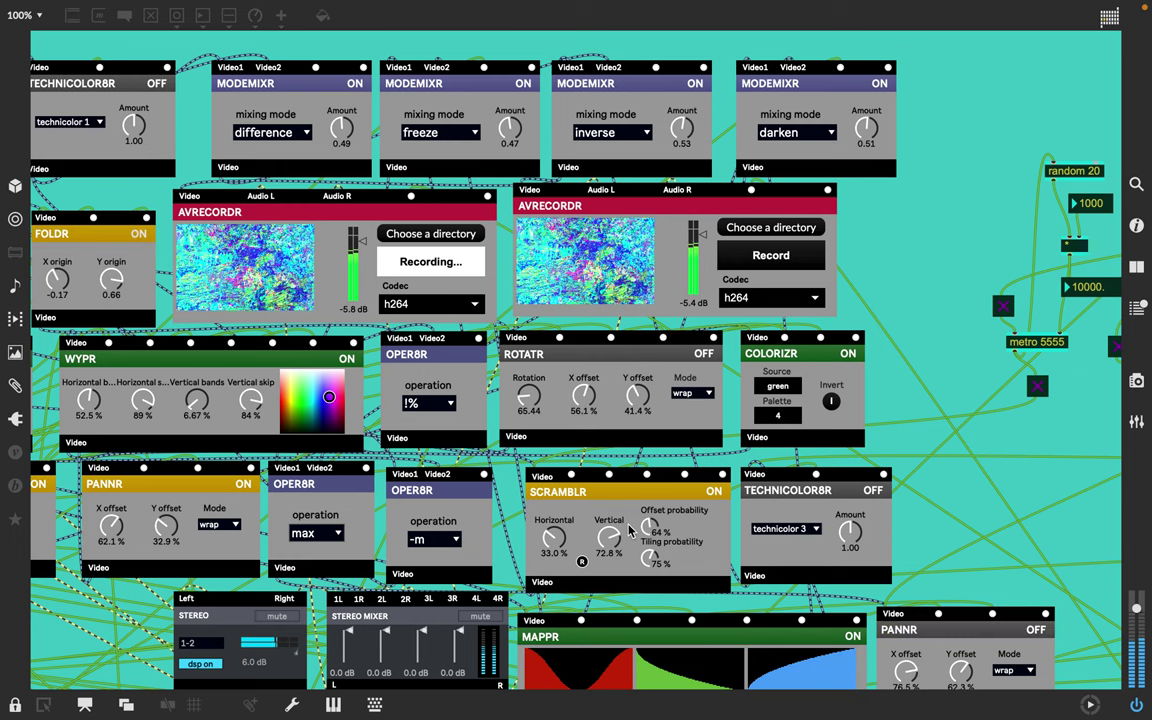
Examine the running effect modules, the metro and random 20 timing chains, and the ATTRACTR modules in the locked patch.
{"action": "scroll", "coordinate": [636, 515], "scroll_direction": "down", "scroll_amount": 5}
{"action": "scroll", "coordinate": [636, 515], "scroll_direction": "right", "scroll_amount": 5}
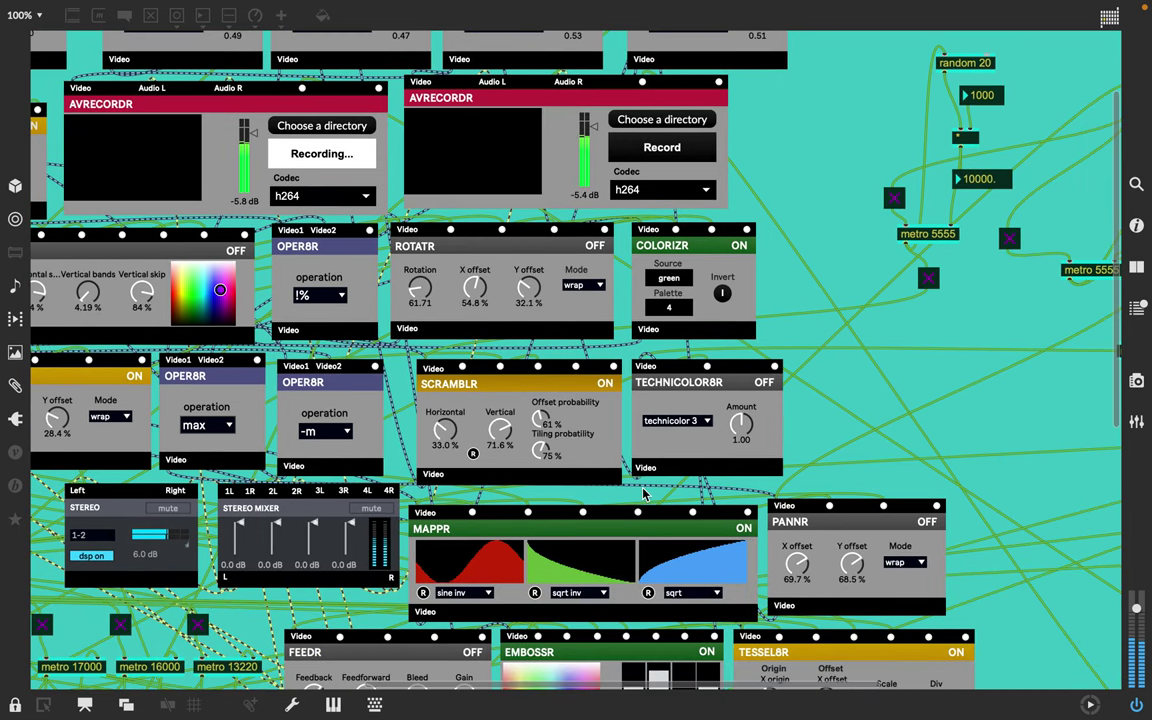
{"action": "scroll", "coordinate": [643, 493], "scroll_direction": "right", "scroll_amount": 15}
{"action": "scroll", "coordinate": [643, 493], "scroll_direction": "down", "scroll_amount": 2}
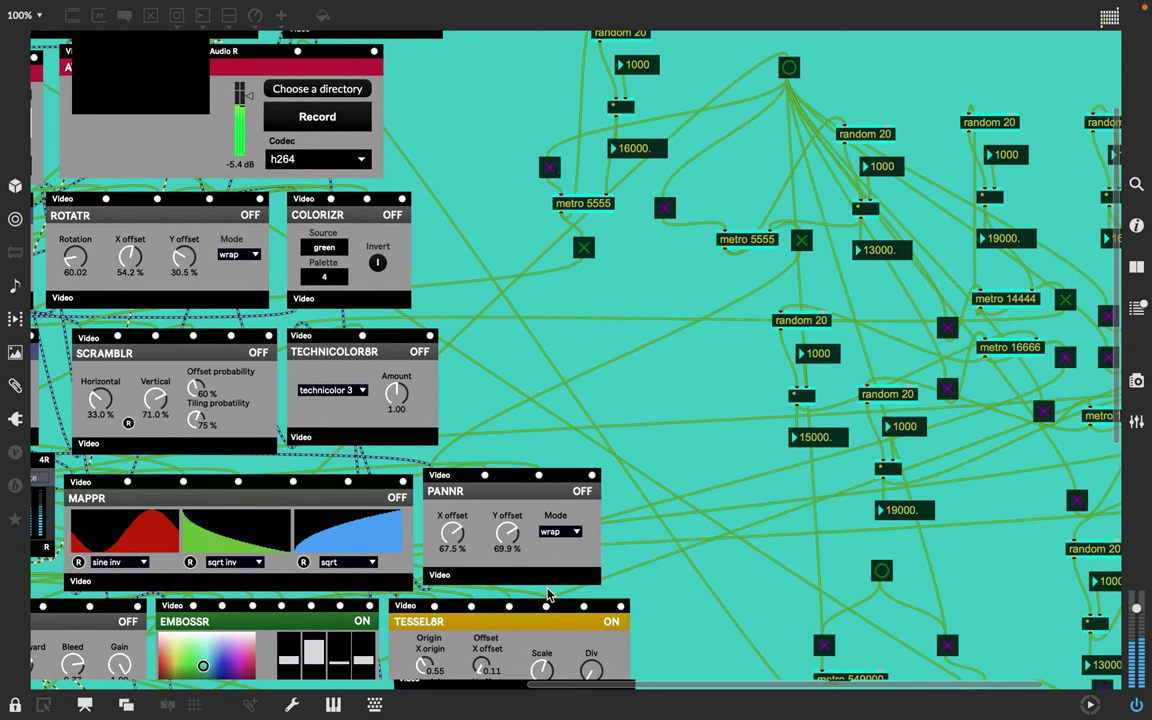
{"action": "scroll", "coordinate": [547, 596], "scroll_direction": "down", "scroll_amount": 8}
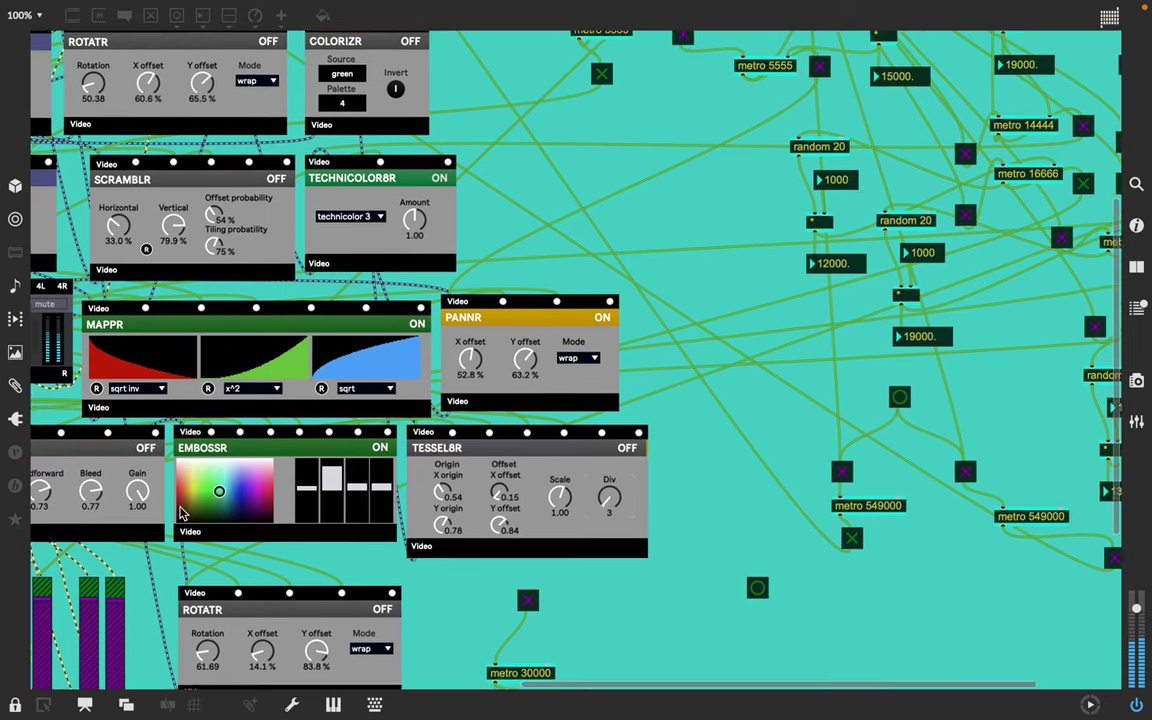
{"action": "scroll", "coordinate": [180, 513], "scroll_direction": "left", "scroll_amount": 5}
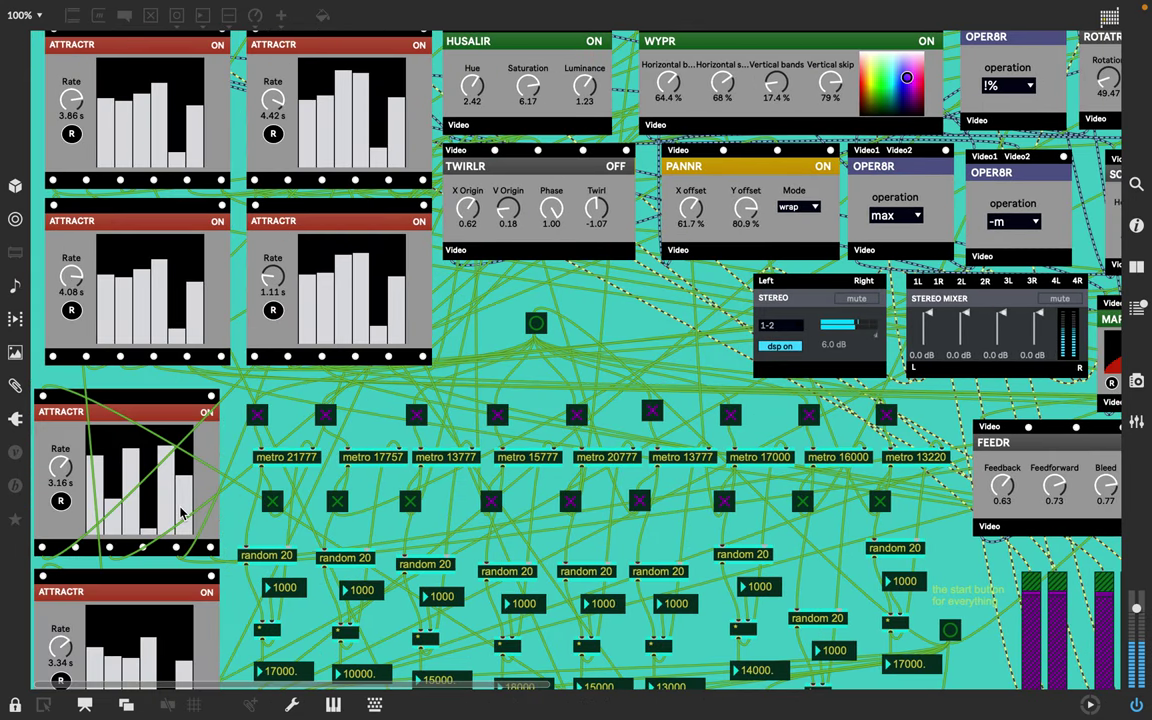